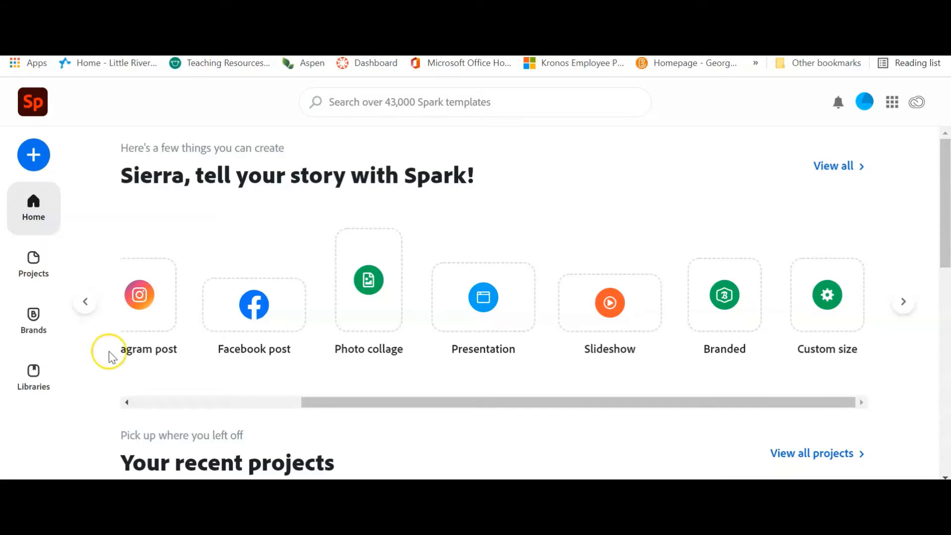
# Browse the home page's creation formats, recent projects and starter templates
pyautogui.scroll(-5, 208, 267)
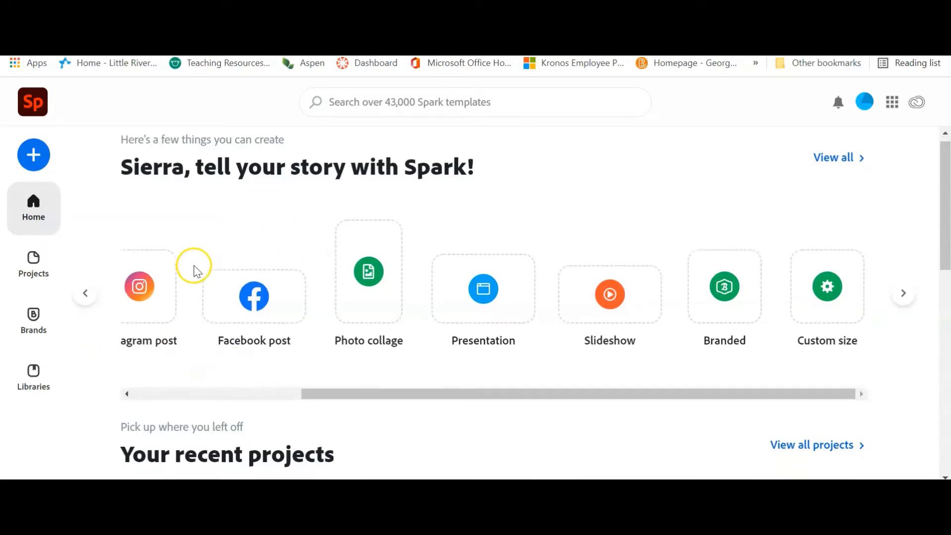
pyautogui.scroll(5, 233, 283)
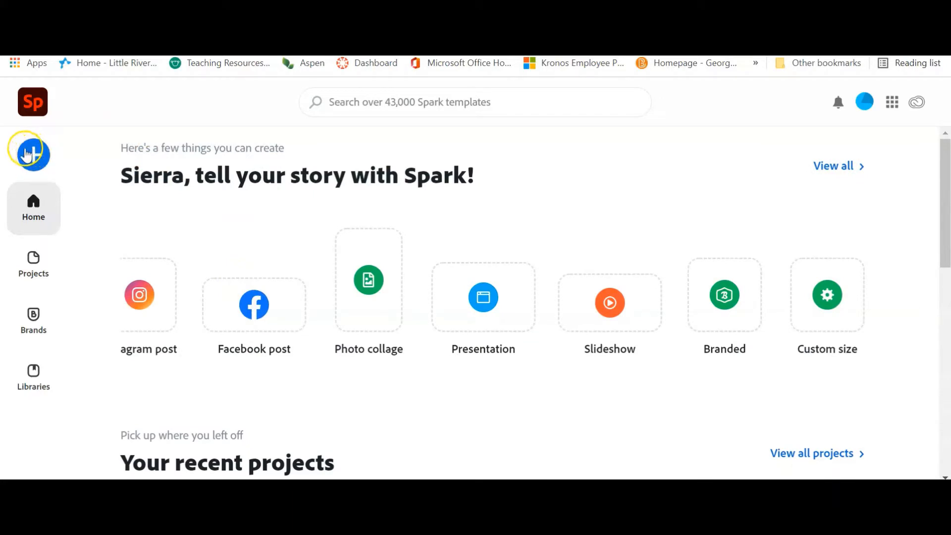
pyautogui.scroll(-2, 309, 278)
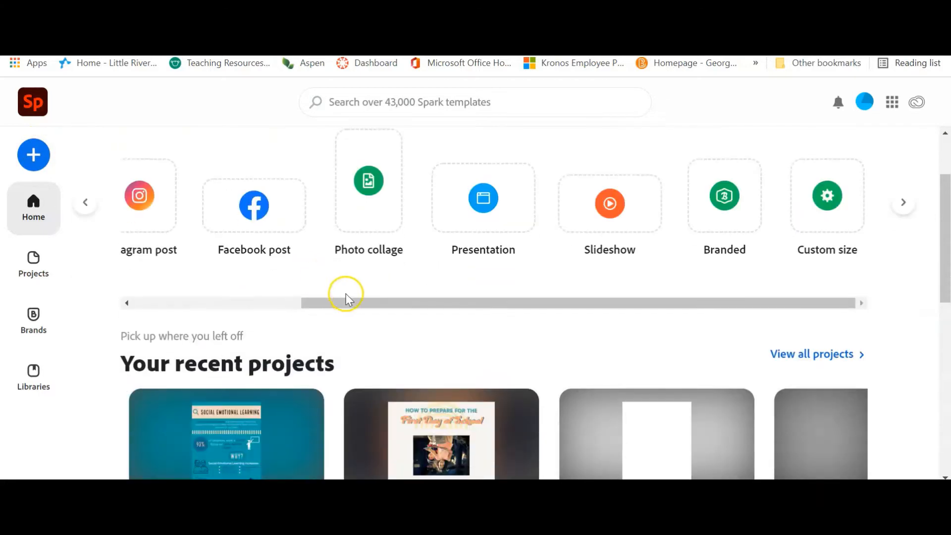
pyautogui.moveTo(335, 300); pyautogui.dragTo(181, 310)
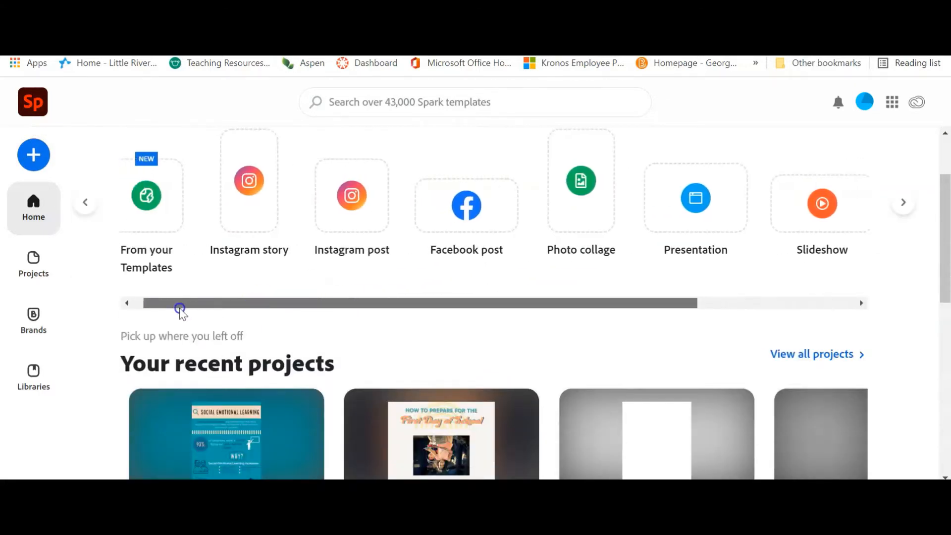
pyautogui.scroll(2, 247, 312)
pyautogui.moveTo(267, 399); pyautogui.dragTo(460, 397)
pyautogui.scroll(-6, 512, 406)
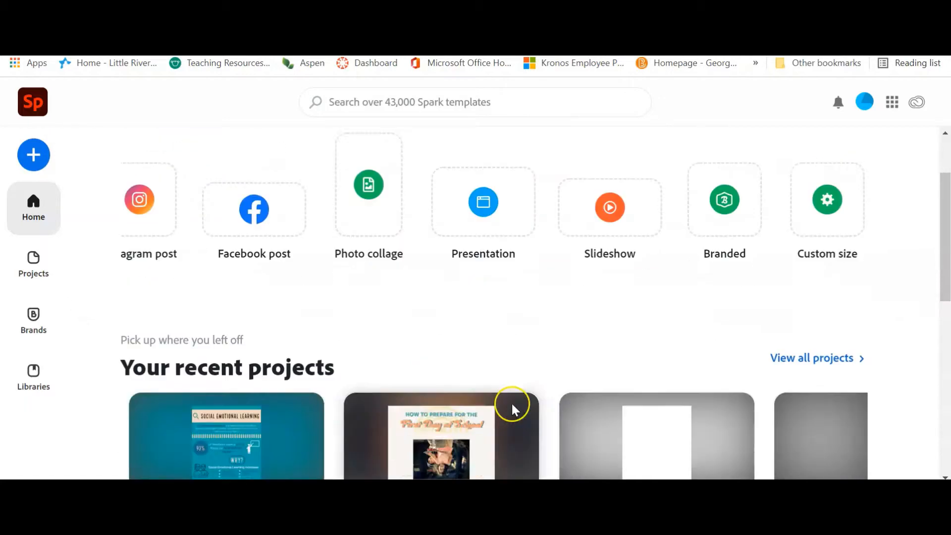
pyautogui.scroll(-3, 509, 408)
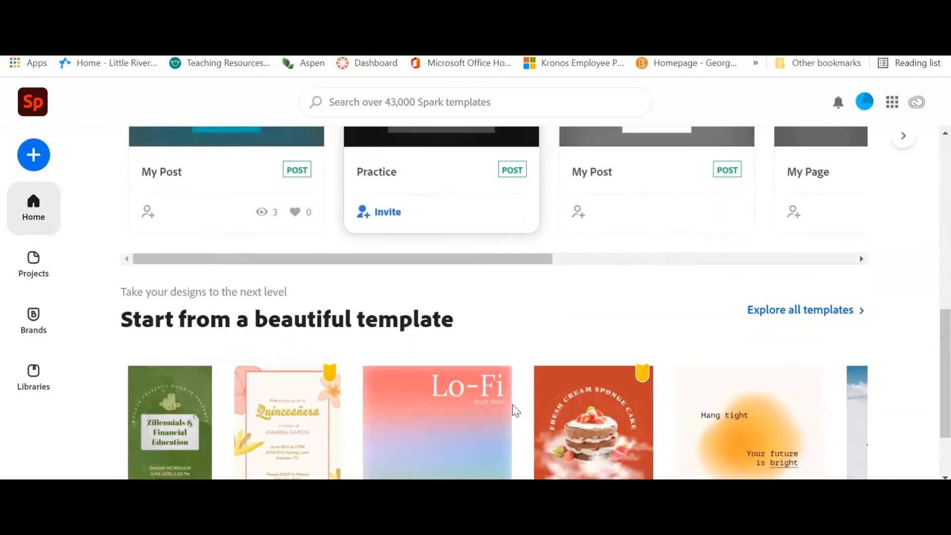
pyautogui.scroll(6, 511, 410)
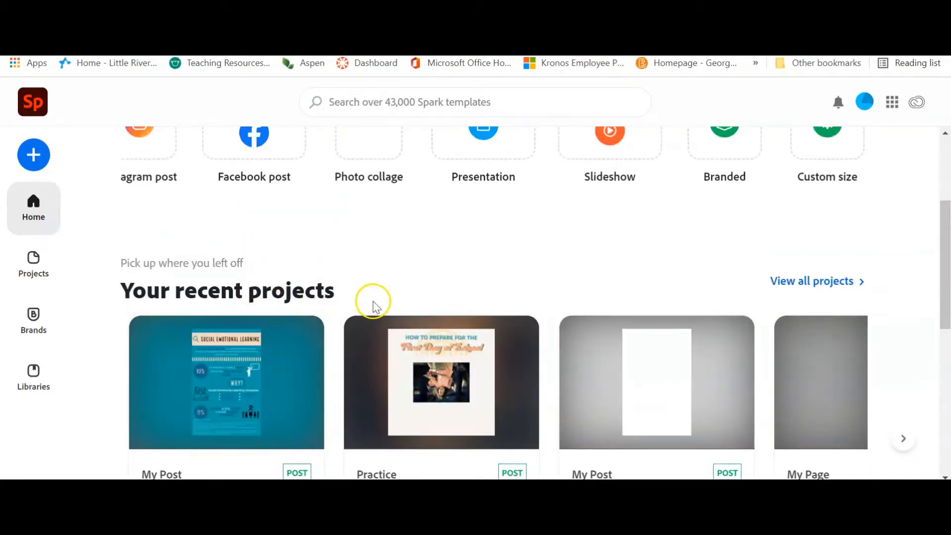
pyautogui.scroll(-2, 372, 303)
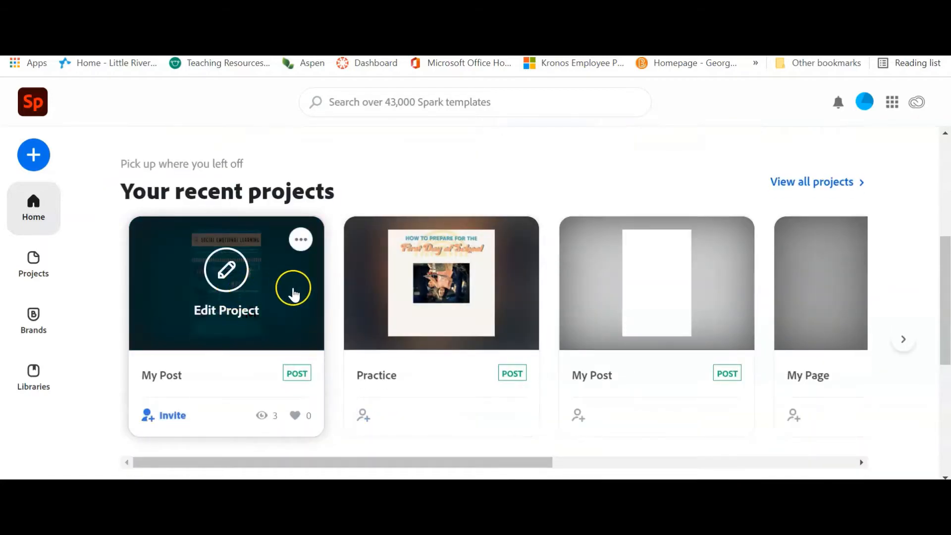
pyautogui.scroll(-6, 293, 291)
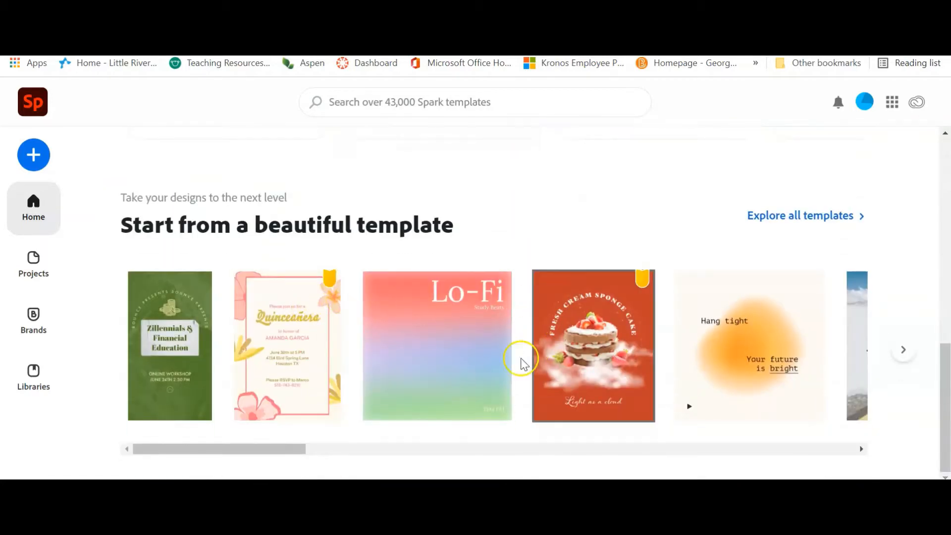
pyautogui.moveTo(280, 448); pyautogui.dragTo(726, 448)
pyautogui.moveTo(941, 411); pyautogui.dragTo(941, 206)
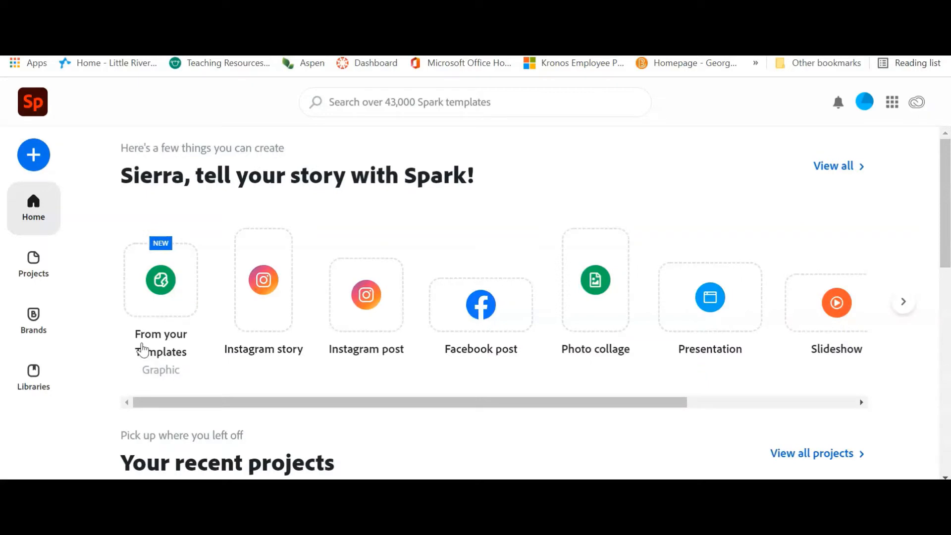
# Create a new blank custom size graphic using the popular Square size
pyautogui.click(35, 163)
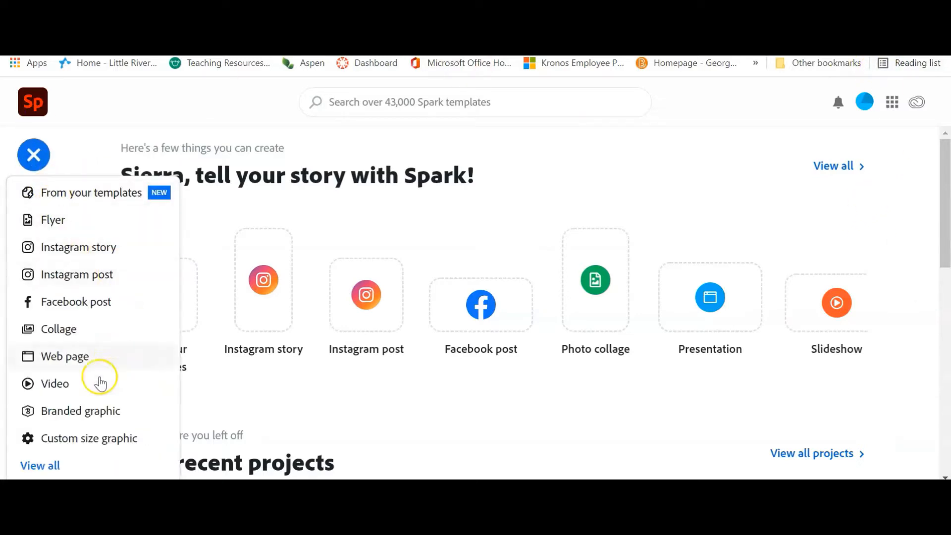
pyautogui.click(66, 444)
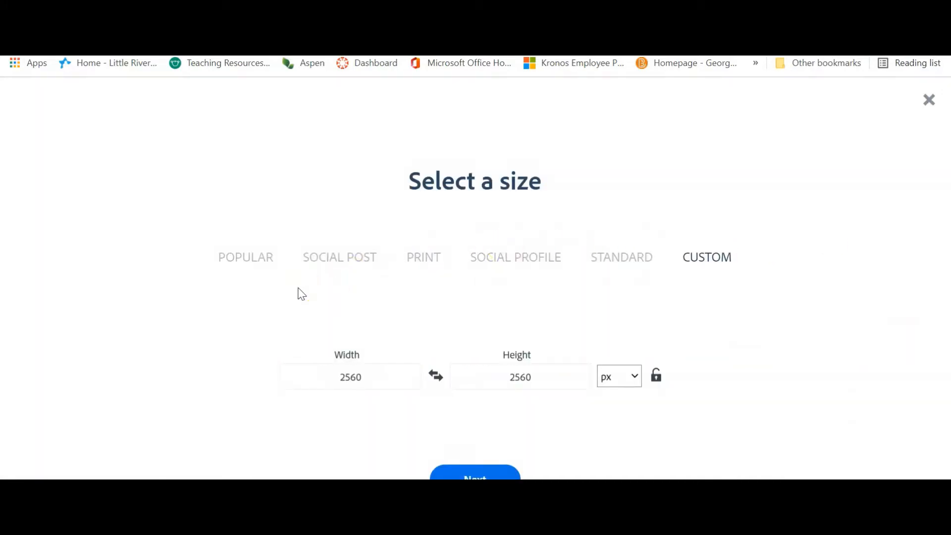
pyautogui.click(235, 266)
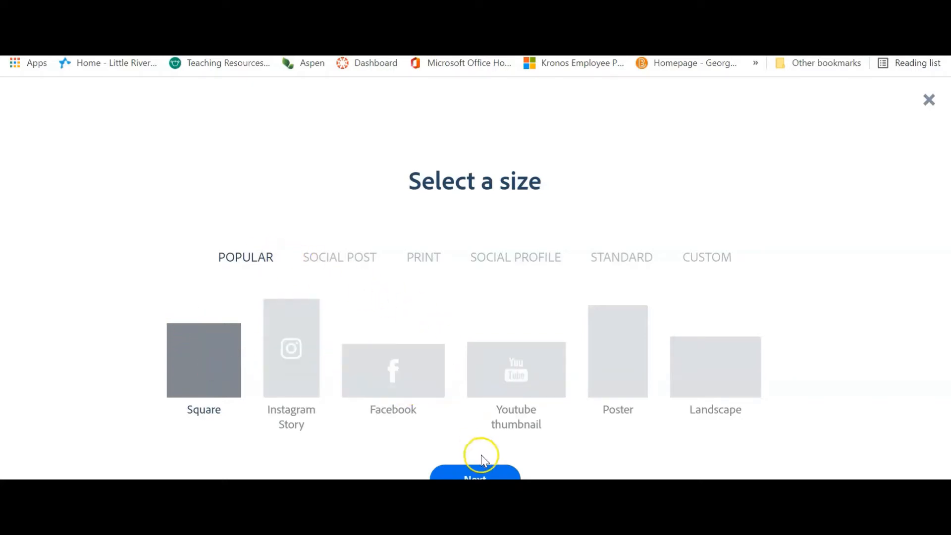
pyautogui.click(478, 474)
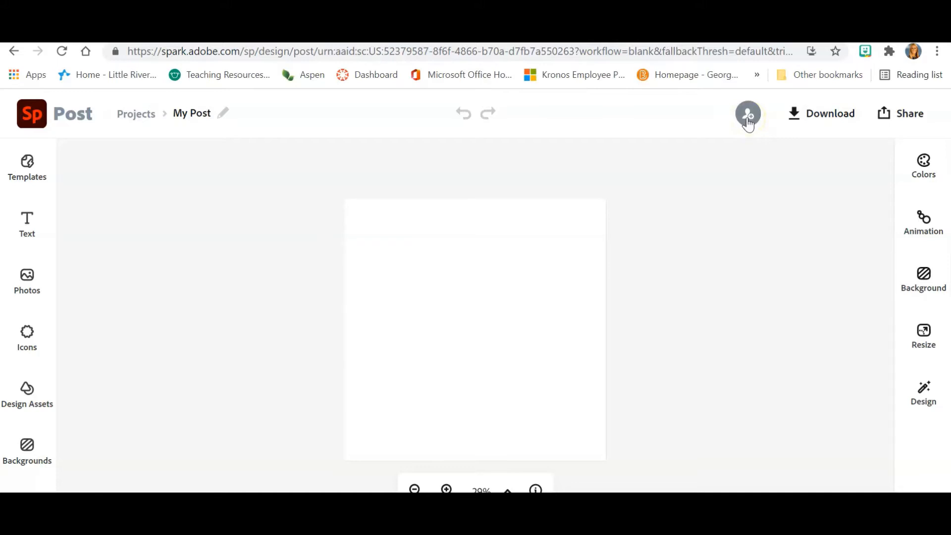
# View the options for inviting collaborators to the post
pyautogui.click(747, 119)
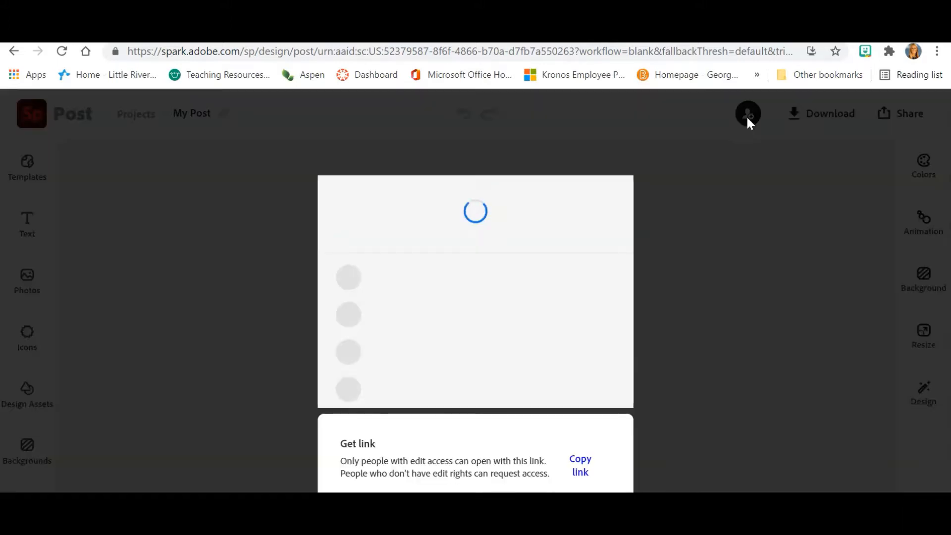
pyautogui.click(534, 263)
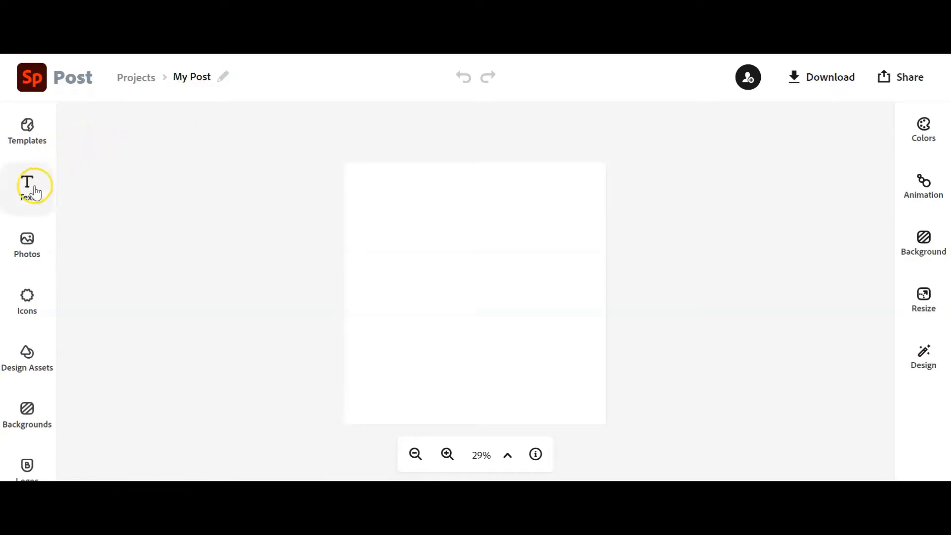
# Try adding a plain text box to the blank canvas
pyautogui.click(33, 196)
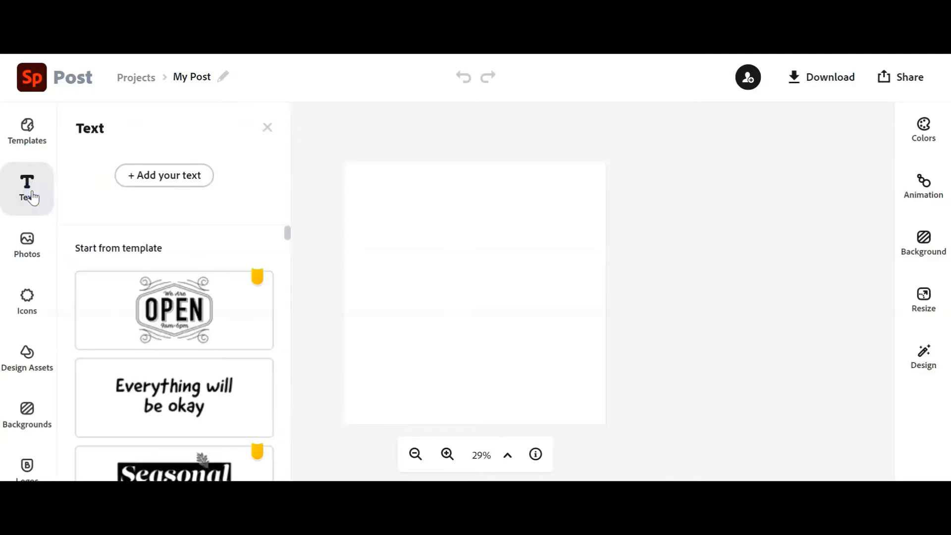
pyautogui.click(147, 177)
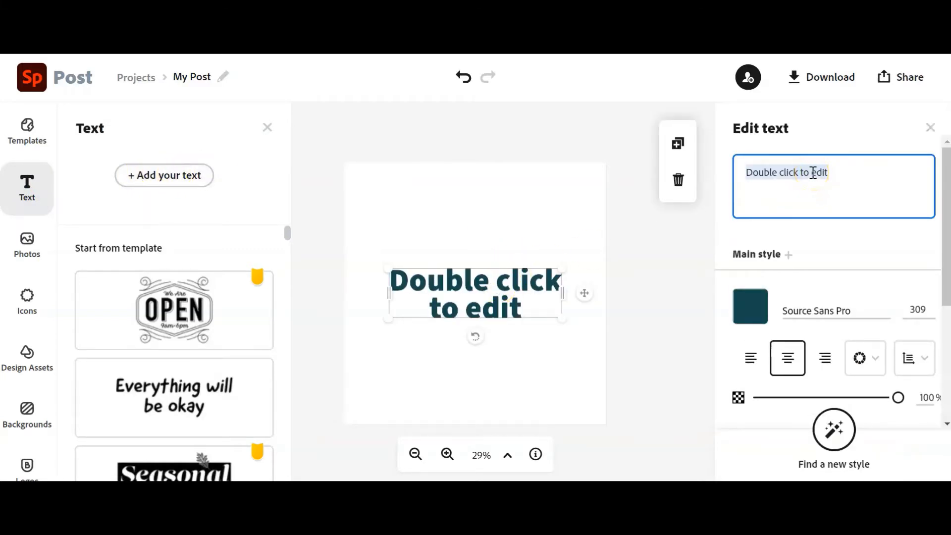
pyautogui.click(842, 216)
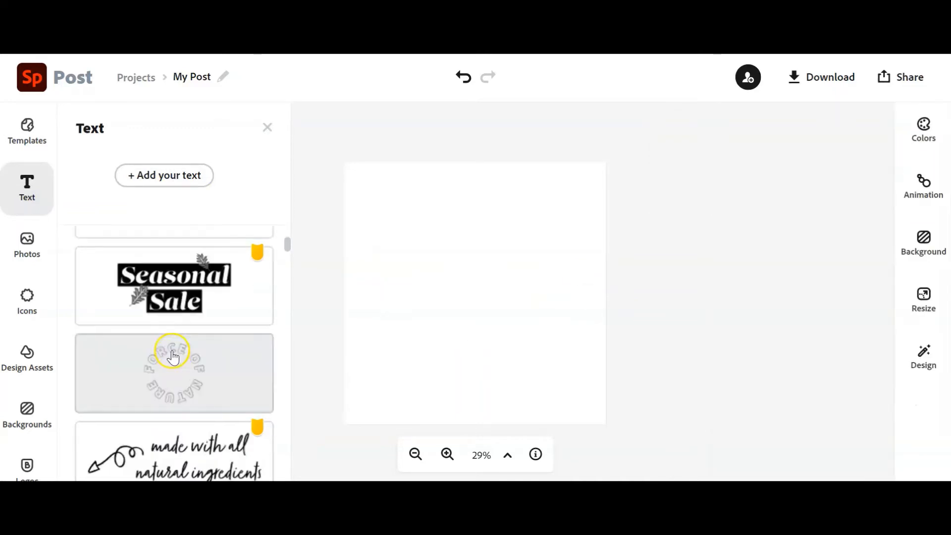
# Browse the text templates and add the "If Not Now When?" design to the canvas
pyautogui.scroll(-7, 176, 358)
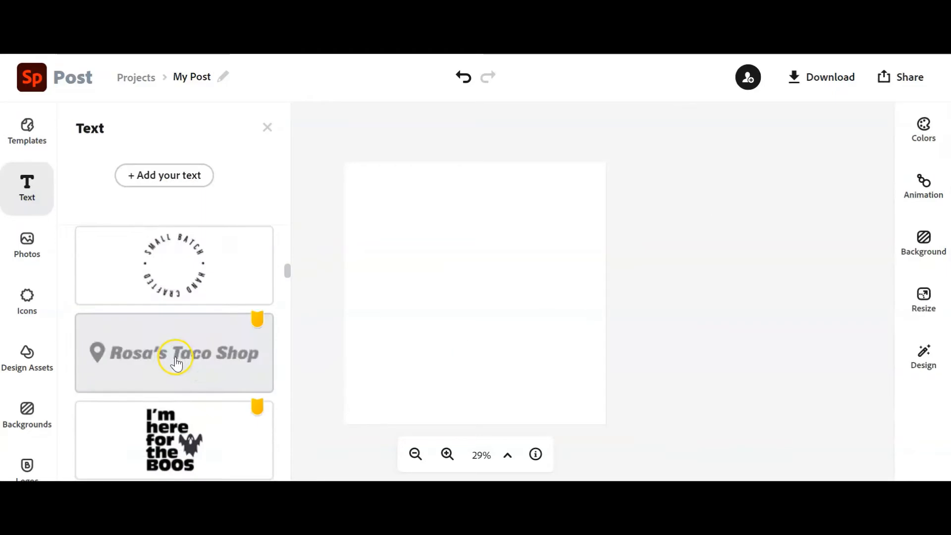
pyautogui.scroll(-3, 176, 357)
pyautogui.scroll(12, 175, 357)
pyautogui.scroll(-5, 175, 357)
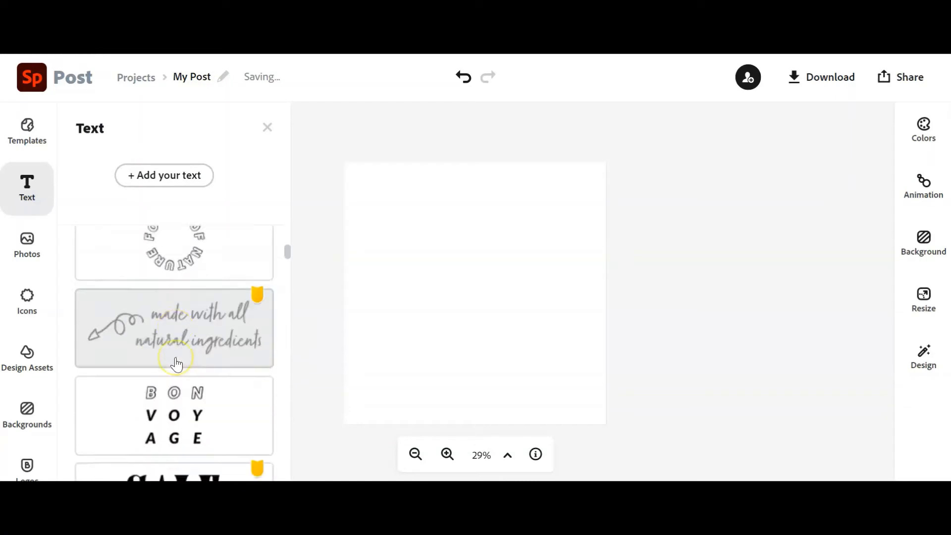
pyautogui.scroll(-15, 177, 364)
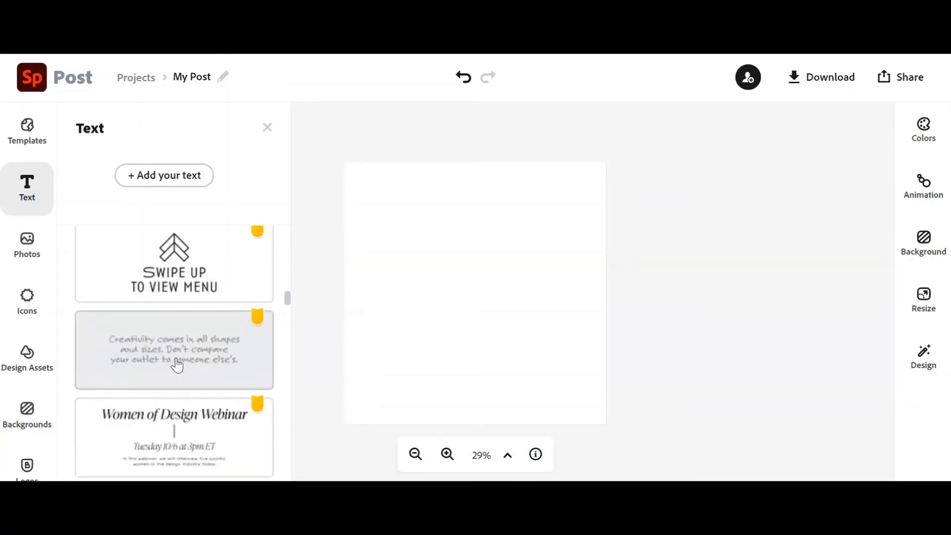
pyautogui.scroll(3, 177, 365)
pyautogui.click(191, 298)
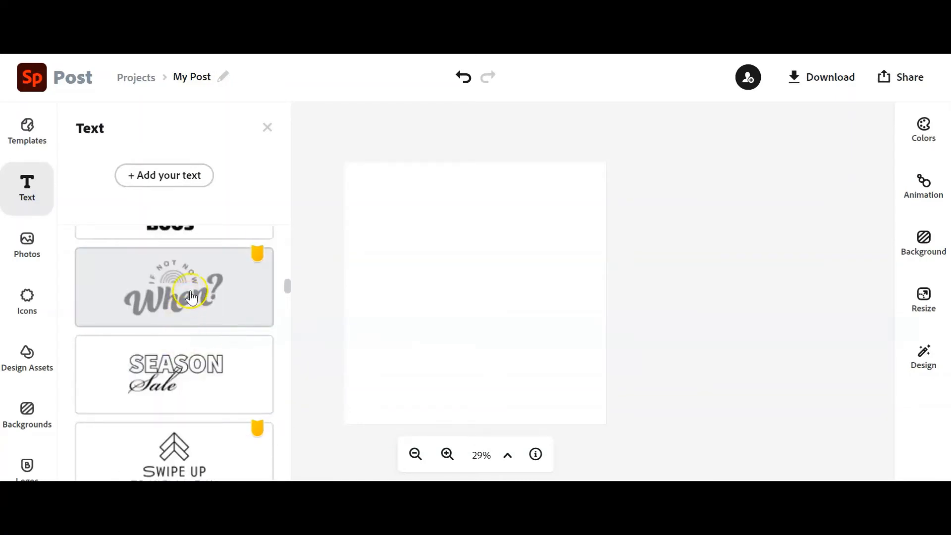
pyautogui.click(211, 281)
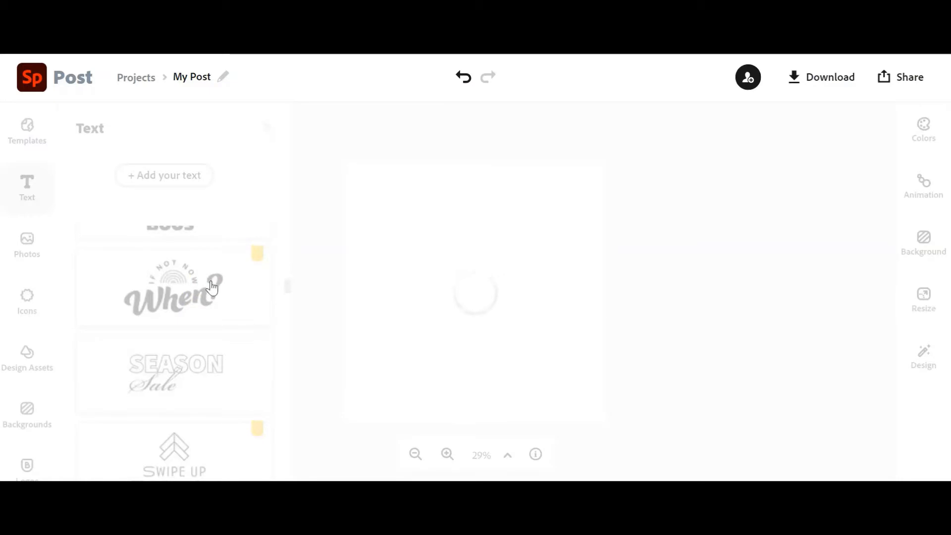
pyautogui.click(92, 149)
pyautogui.click(437, 276)
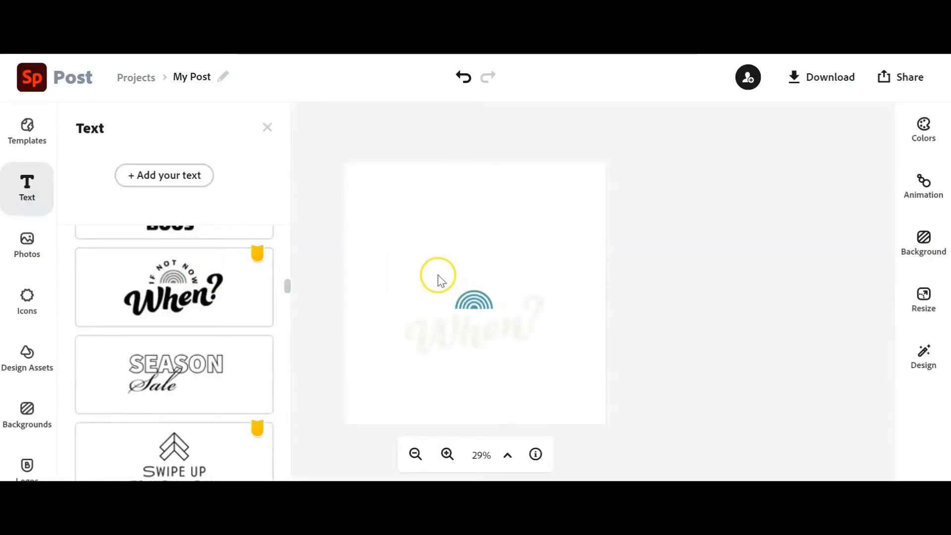
# Move the "If Not Now When?" text group up to the top of the canvas
pyautogui.click(499, 318)
pyautogui.moveTo(479, 317); pyautogui.dragTo(478, 226)
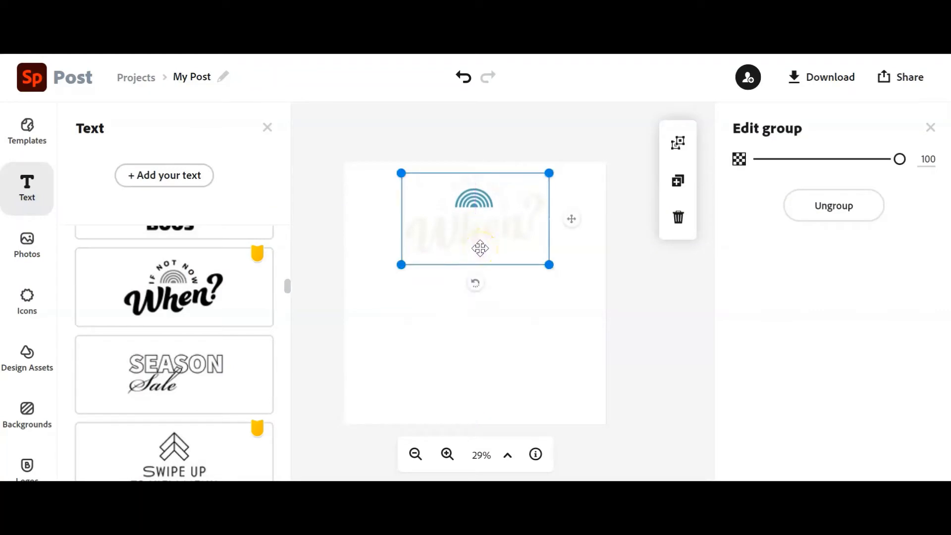
pyautogui.click(501, 235)
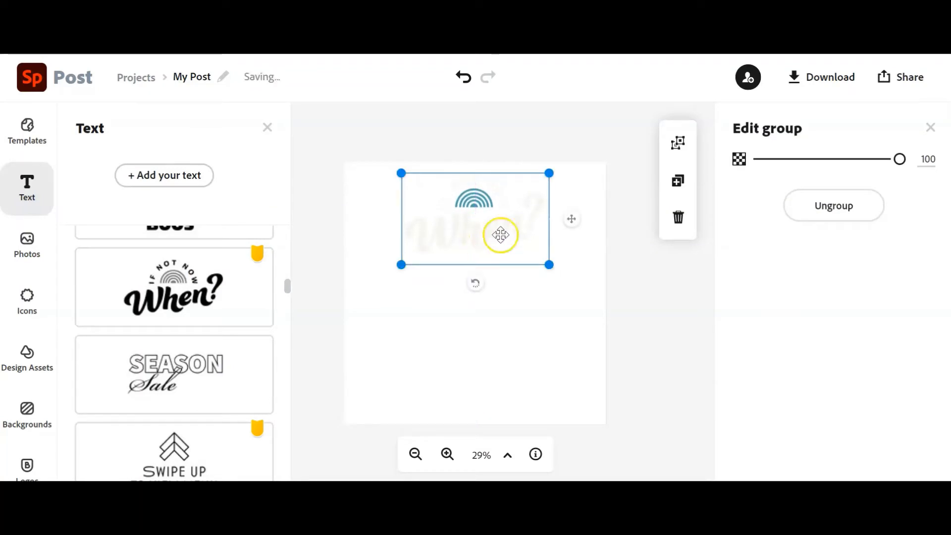
# Ungroup the "If Not Now When?" design into separate elements
pyautogui.click(832, 218)
pyautogui.click(468, 215)
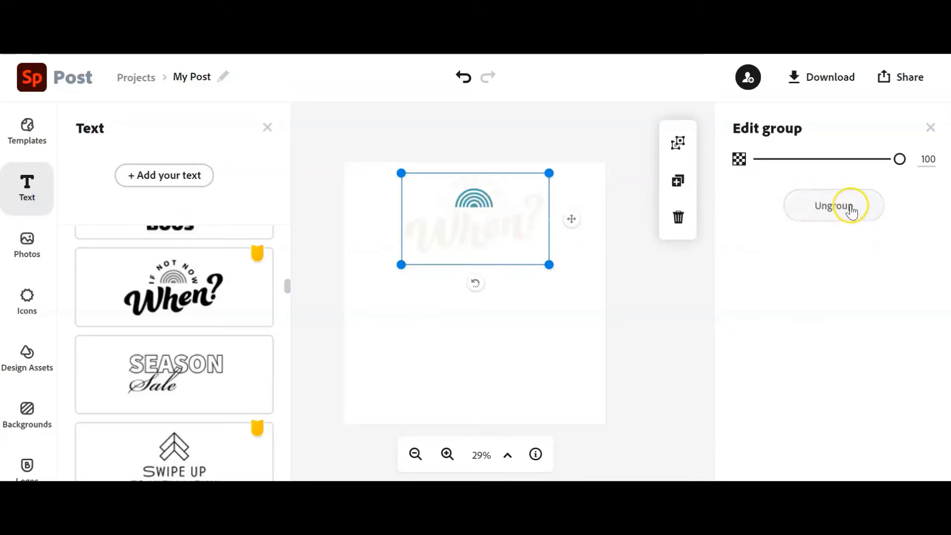
pyautogui.click(850, 207)
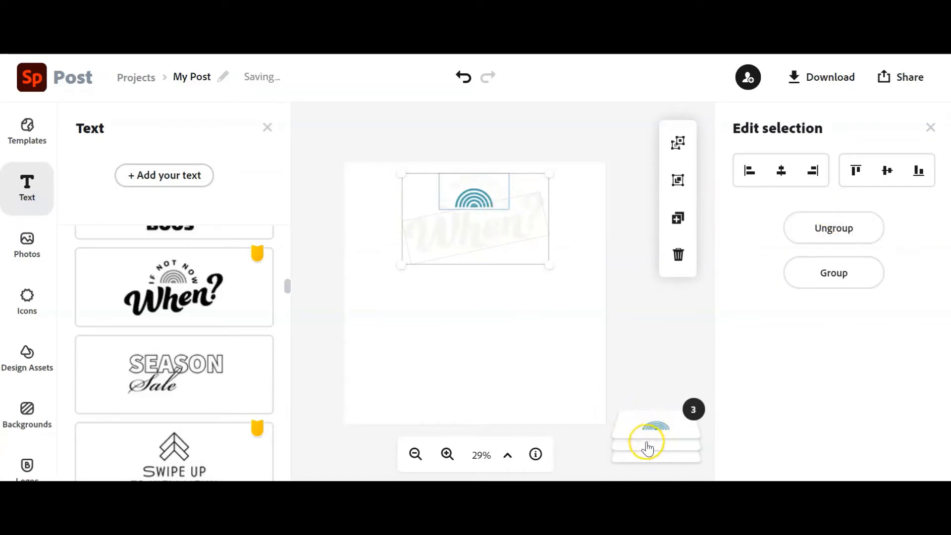
# Replace the "When?" text with "First Day of School"
pyautogui.click(486, 321)
pyautogui.click(481, 233)
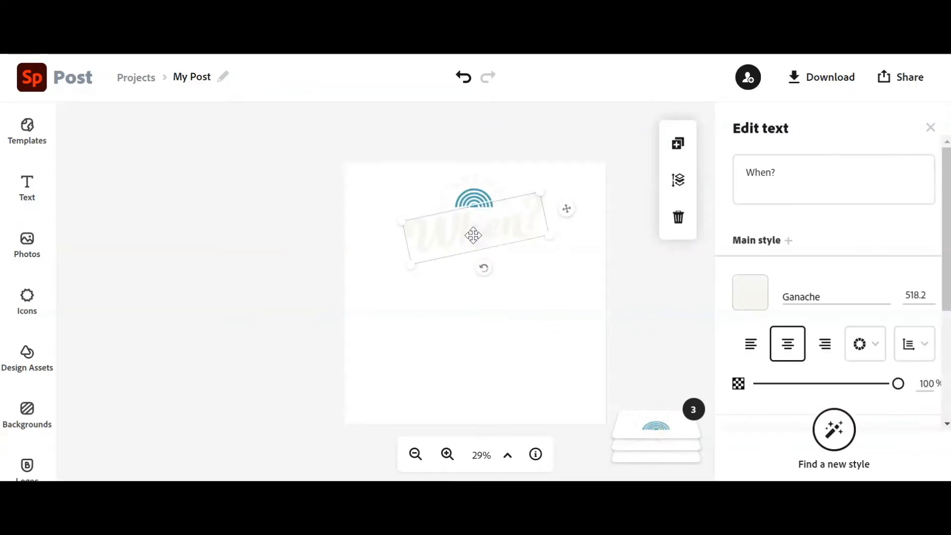
pyautogui.click(758, 171)
pyautogui.doubleClick(759, 173)
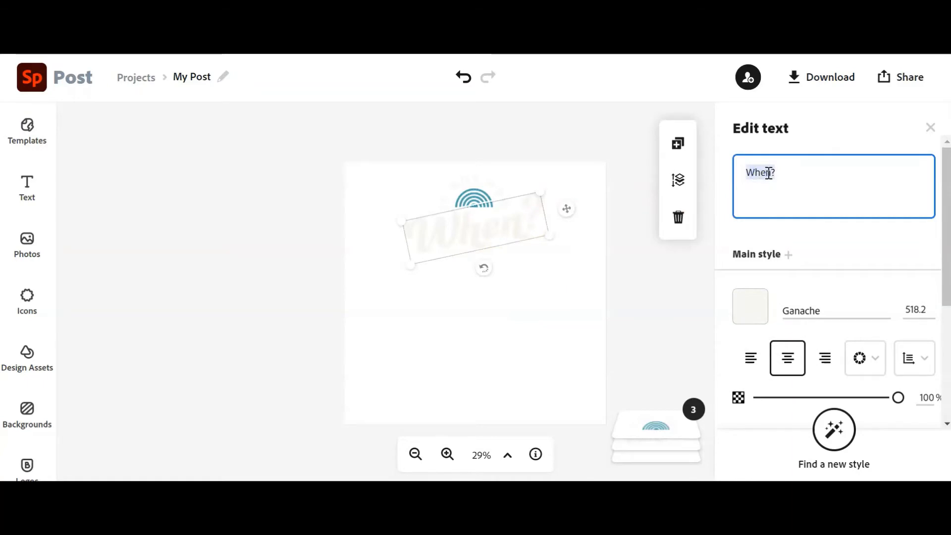
pyautogui.write('First Day of School')
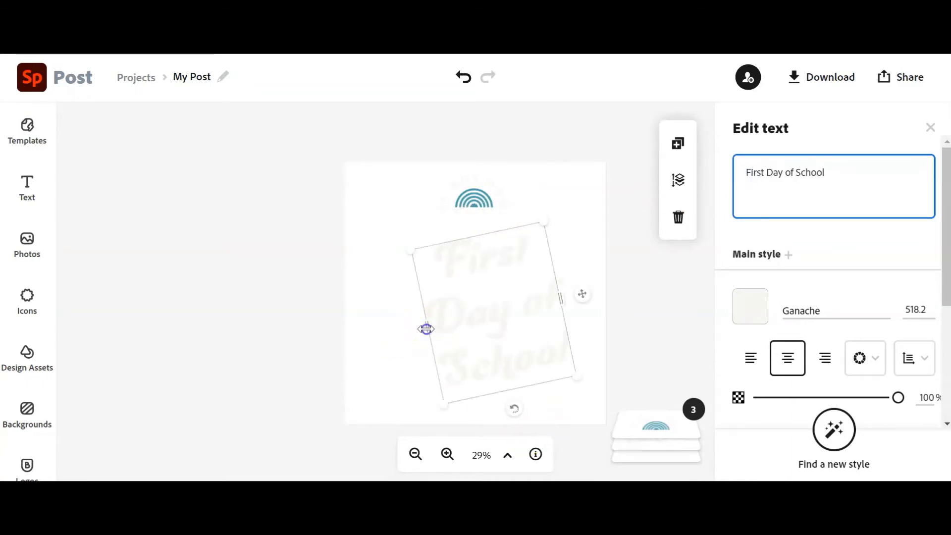
# Widen the "First Day of School" text box to fit two lines, rotate it level and center it horizontally on the canvas
pyautogui.moveTo(424, 328); pyautogui.dragTo(282, 372)
pyautogui.moveTo(452, 377); pyautogui.dragTo(433, 370)
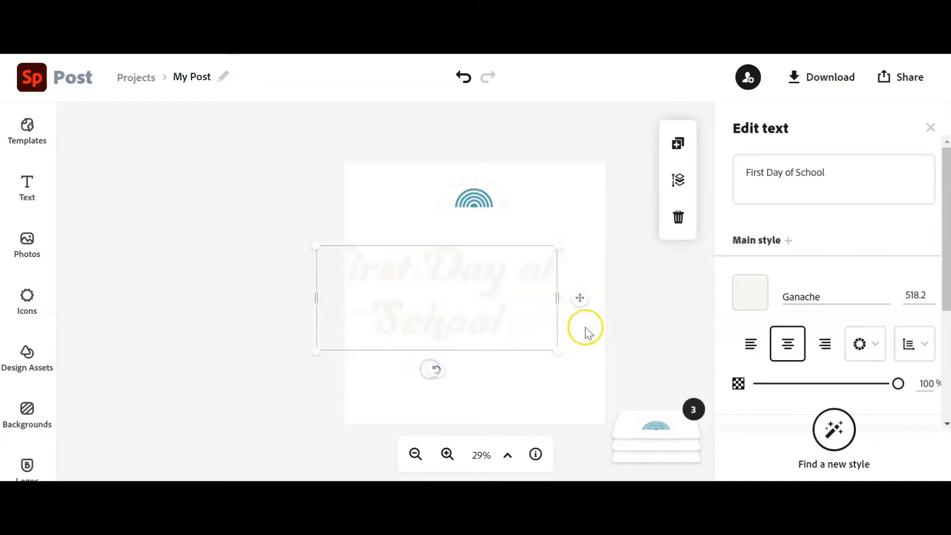
pyautogui.moveTo(579, 298); pyautogui.dragTo(614, 299)
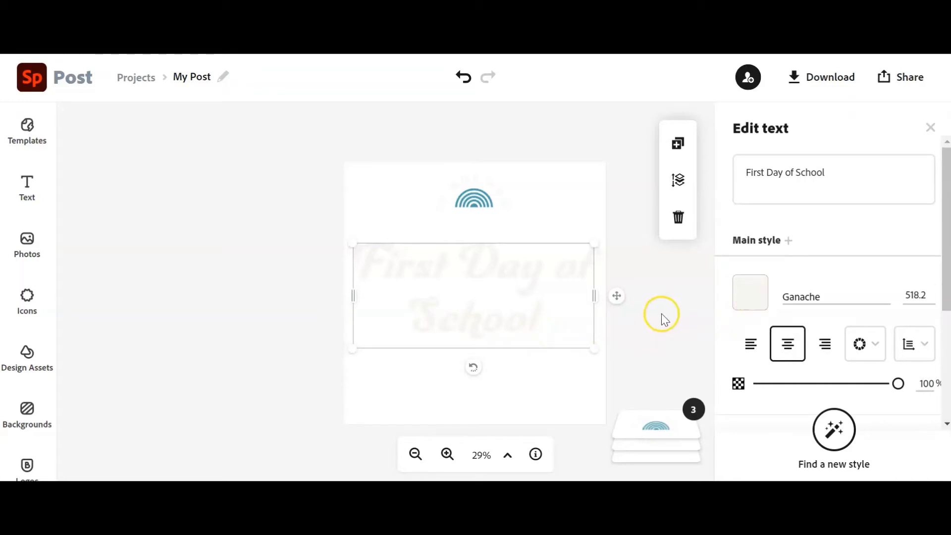
# Color the "First Day of School" text orange (#FF9666) and browse the available fonts without changing the typeface
pyautogui.click(753, 293)
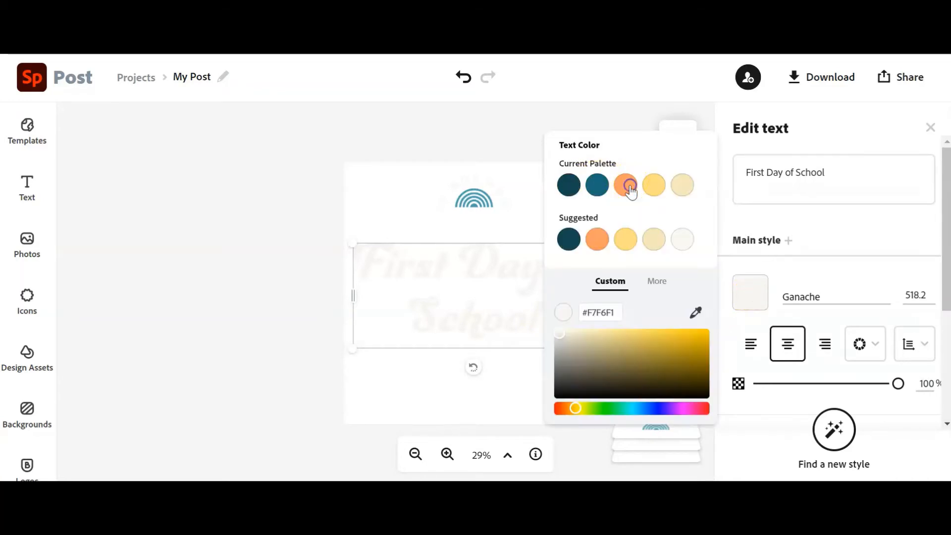
pyautogui.click(627, 187)
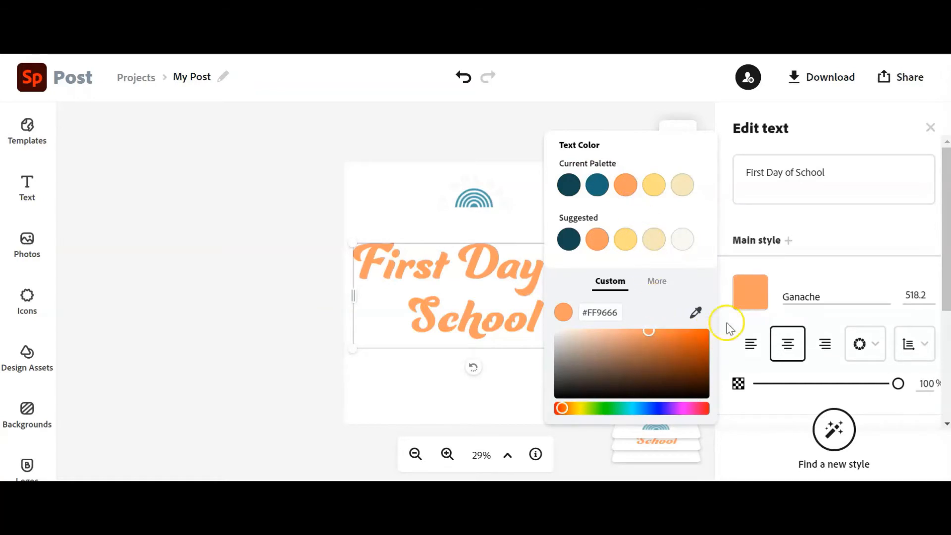
pyautogui.click(883, 296)
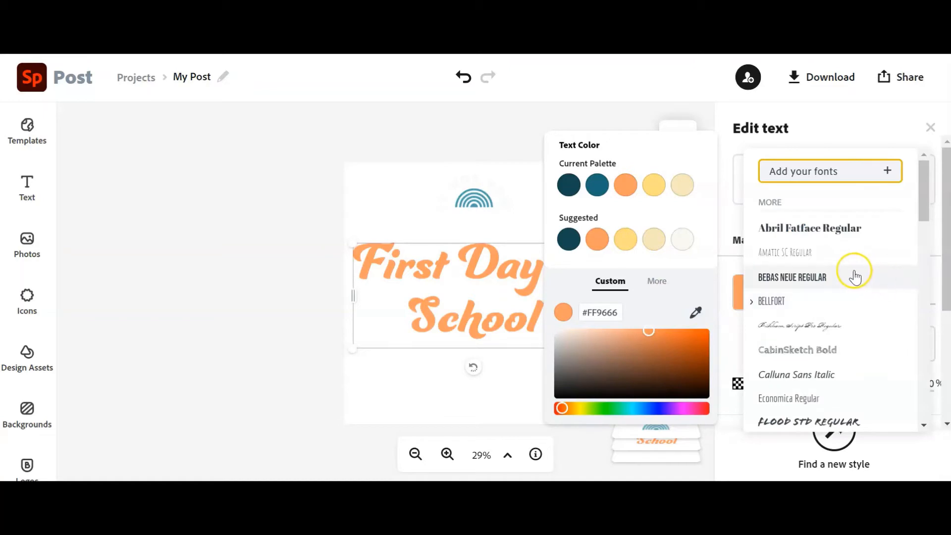
pyautogui.moveTo(923, 195); pyautogui.dragTo(936, 275)
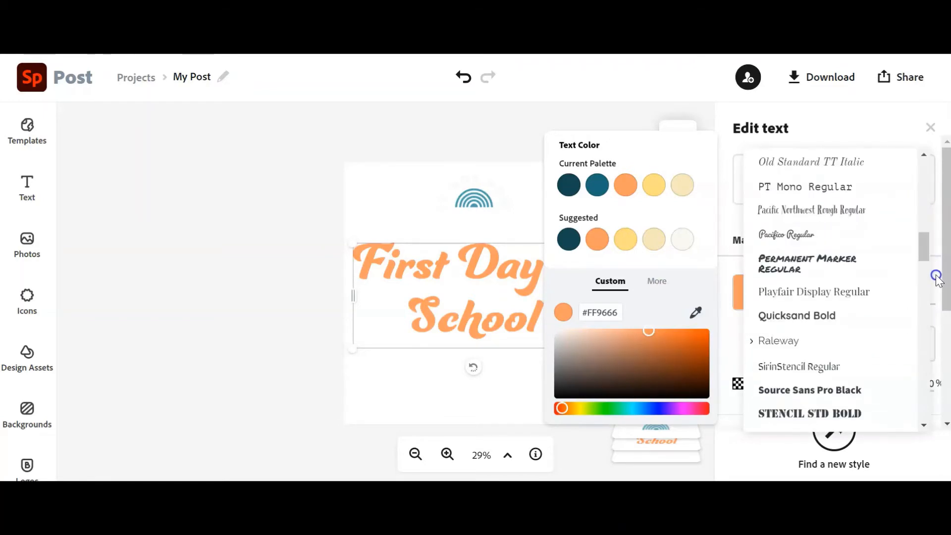
pyautogui.click(520, 138)
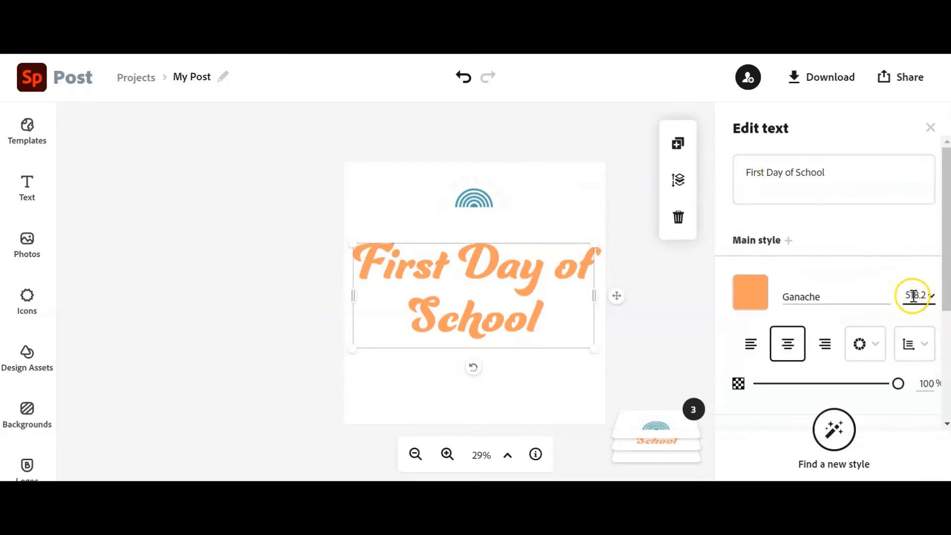
# Shrink the "First Day of School" text to size 102.8, scale it up to about 252.8 and widen its box to a single line
pyautogui.click(931, 300)
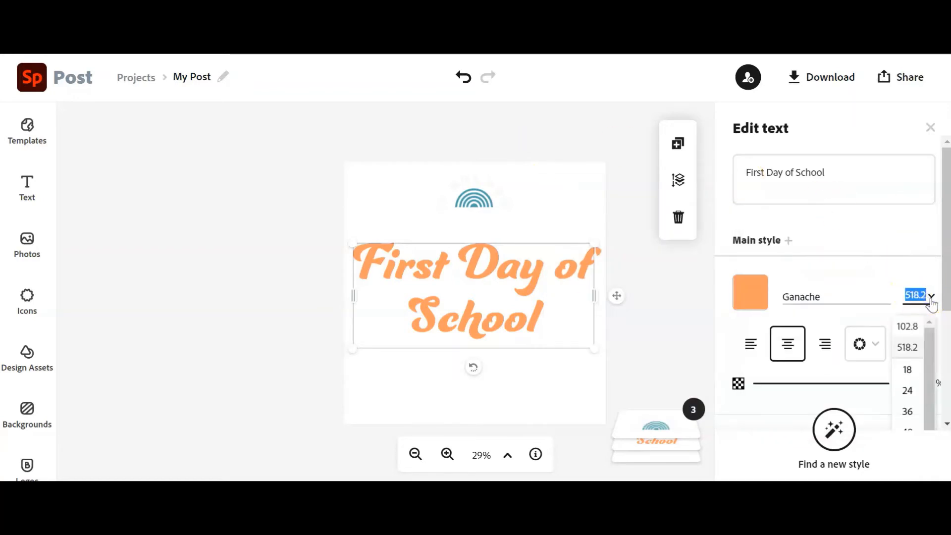
pyautogui.click(911, 326)
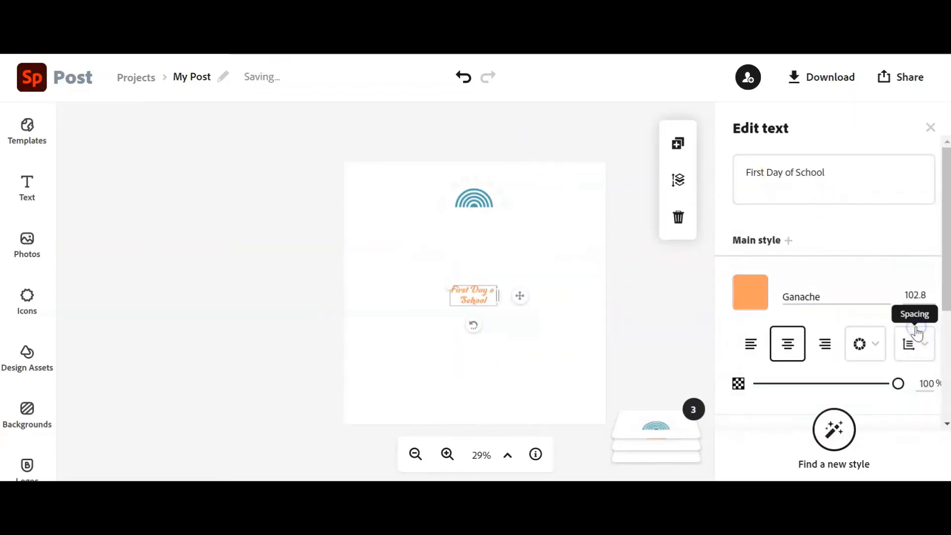
pyautogui.moveTo(493, 292); pyautogui.dragTo(570, 292)
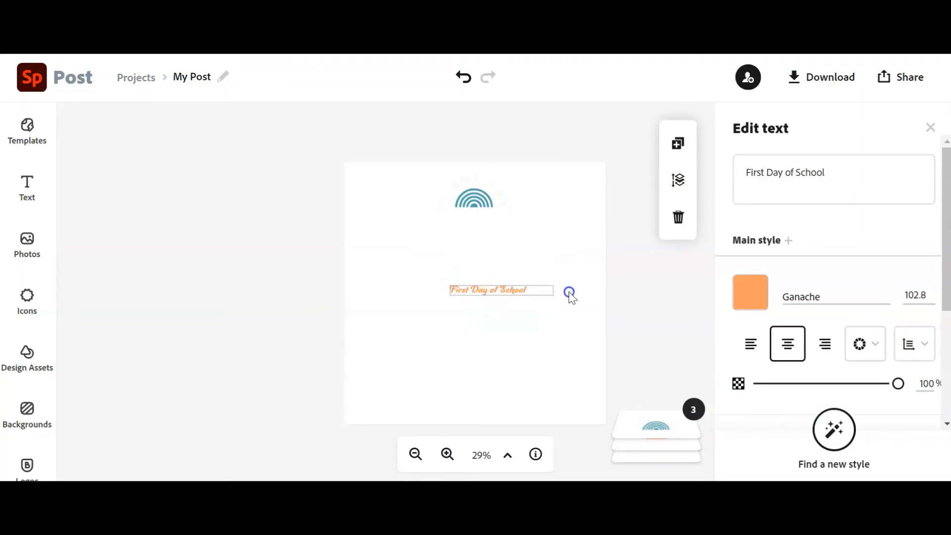
pyautogui.moveTo(449, 287); pyautogui.dragTo(350, 245)
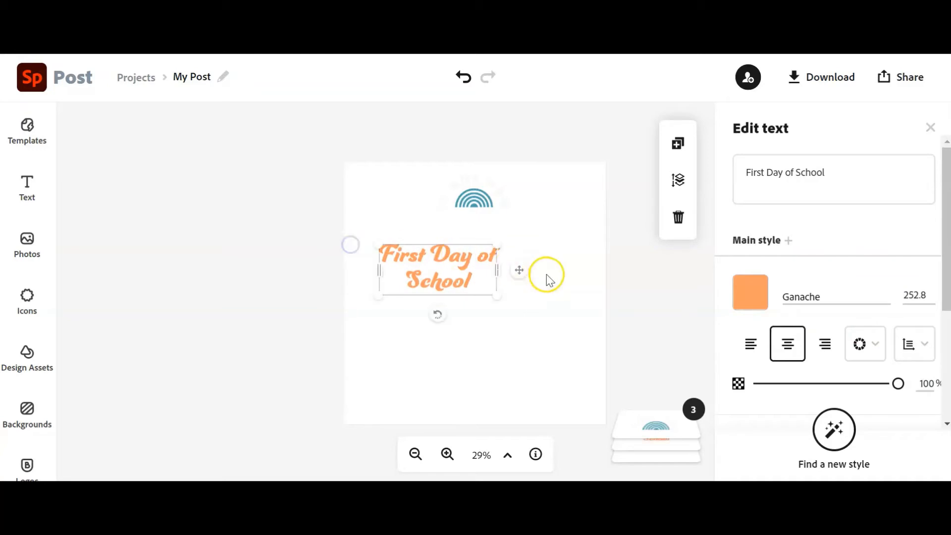
pyautogui.moveTo(497, 270); pyautogui.dragTo(569, 267)
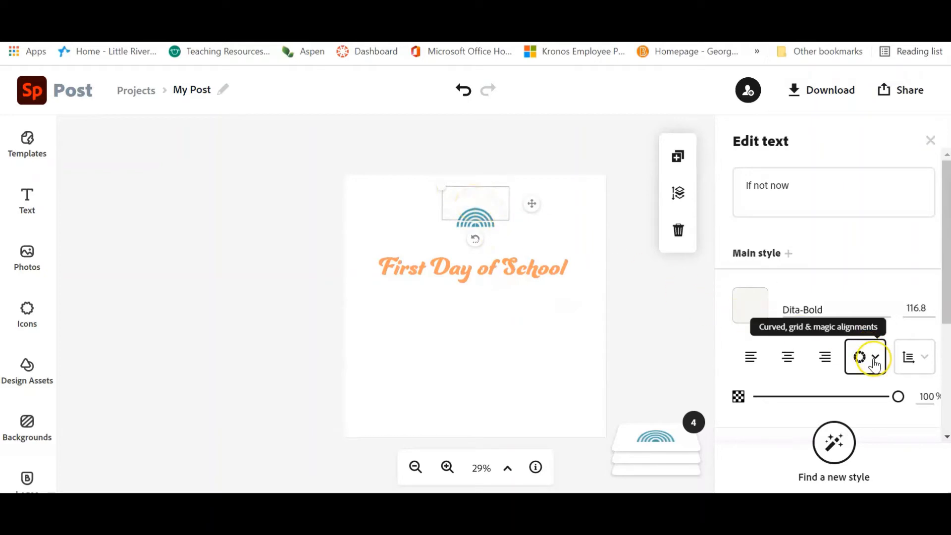
# Change the "If not now" text from its curved layout to a center-aligned grid
pyautogui.click(874, 359)
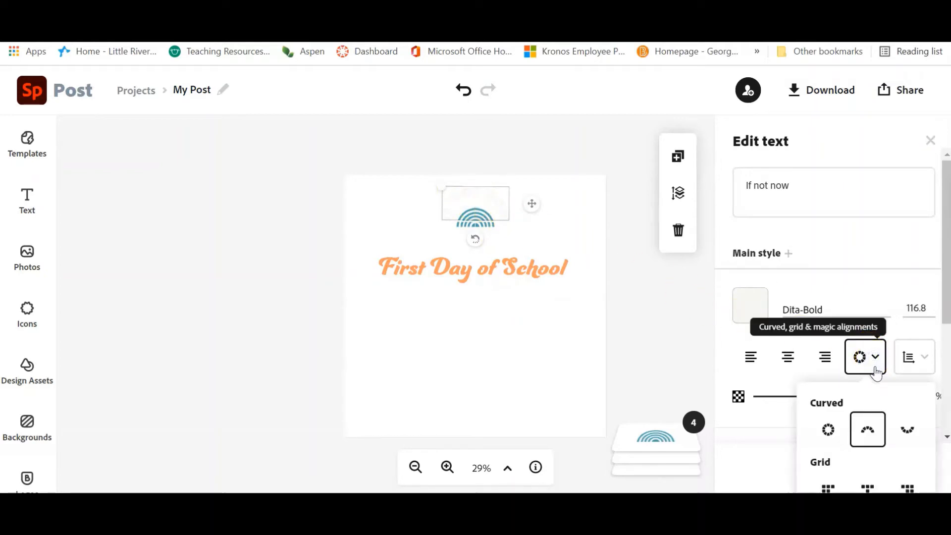
pyautogui.scroll(-2, 873, 362)
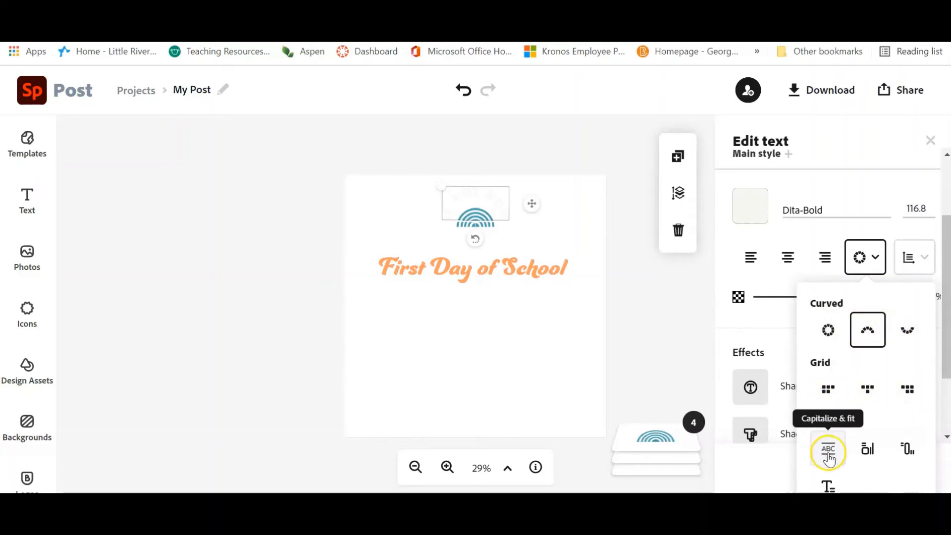
pyautogui.click(870, 399)
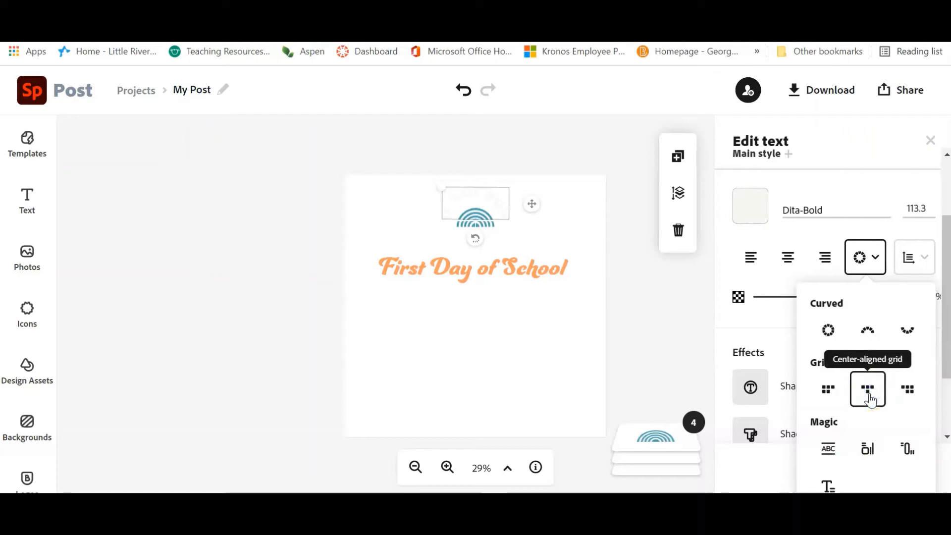
pyautogui.scroll(2, 830, 233)
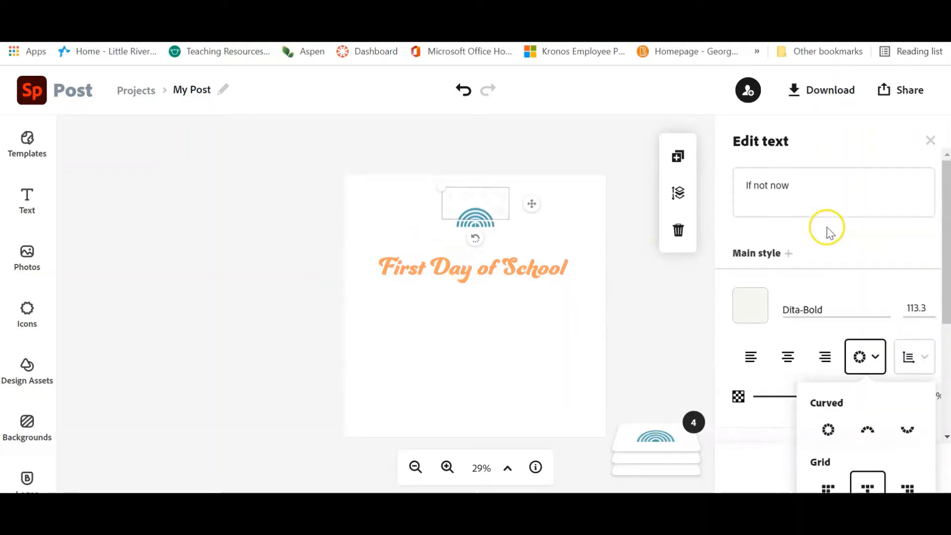
# Replace the "If not now" text with "How to prepare for the"
pyautogui.click(801, 192)
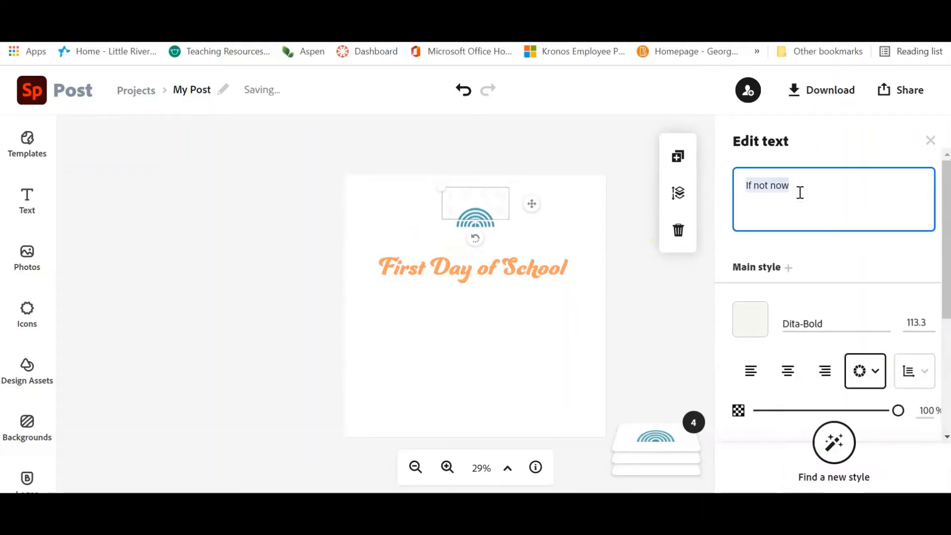
pyautogui.write('How to prepare')
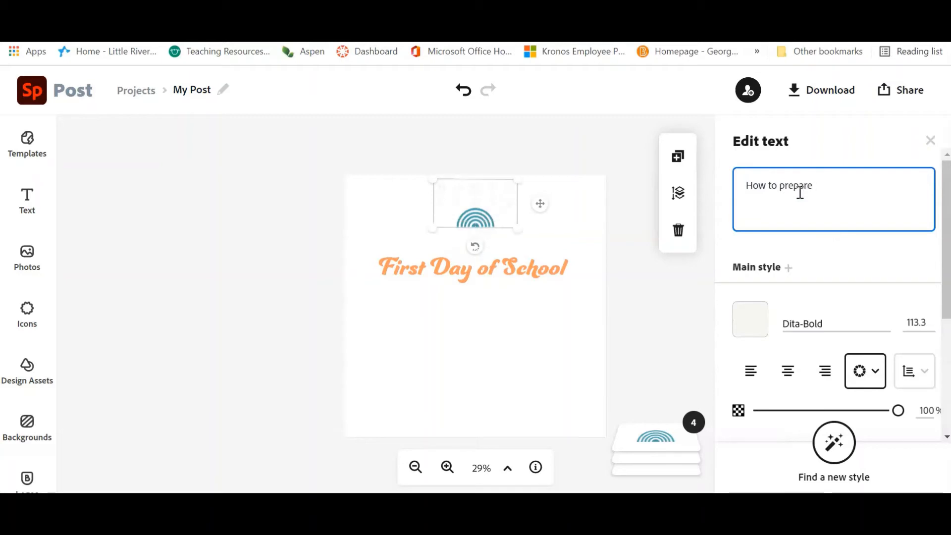
pyautogui.write(' for the')
# Stretch "How to prepare for the" into one line across the top of the canvas and move "First Day of School" directly beneath it
pyautogui.moveTo(411, 186); pyautogui.dragTo(356, 191)
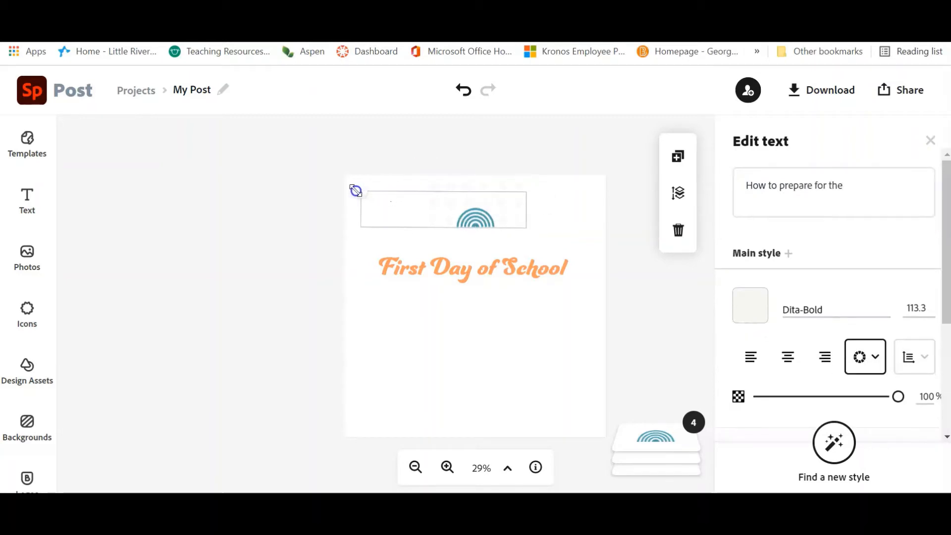
pyautogui.moveTo(530, 230); pyautogui.dragTo(597, 220)
pyautogui.moveTo(516, 197); pyautogui.dragTo(515, 187)
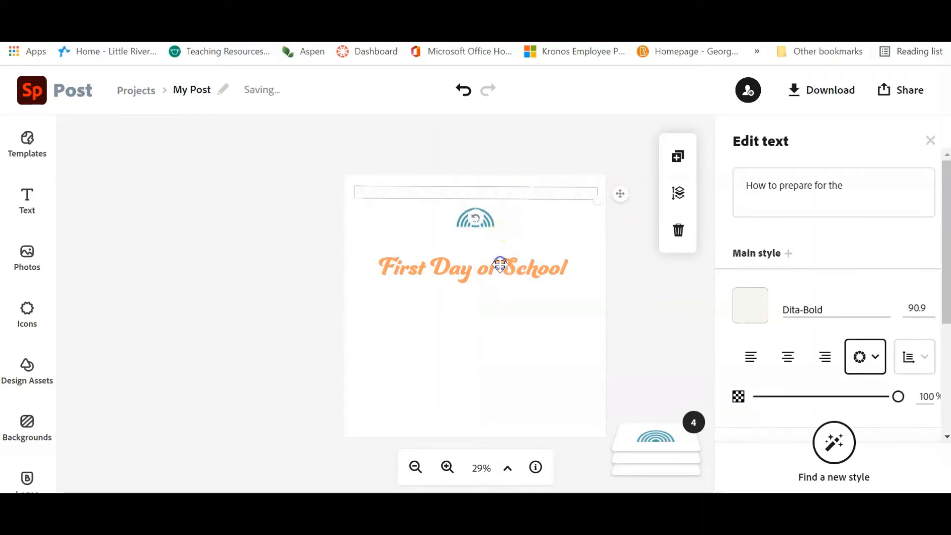
pyautogui.moveTo(499, 265); pyautogui.dragTo(492, 192)
# Color the "How to prepare for the" text dark teal from the current palette and keep it selected
pyautogui.click(492, 193)
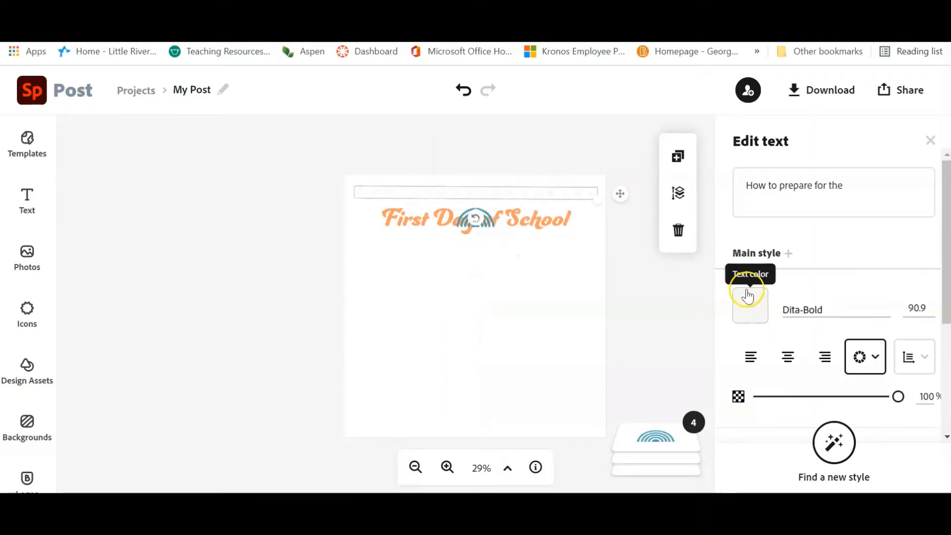
pyautogui.click(752, 305)
pyautogui.click(564, 197)
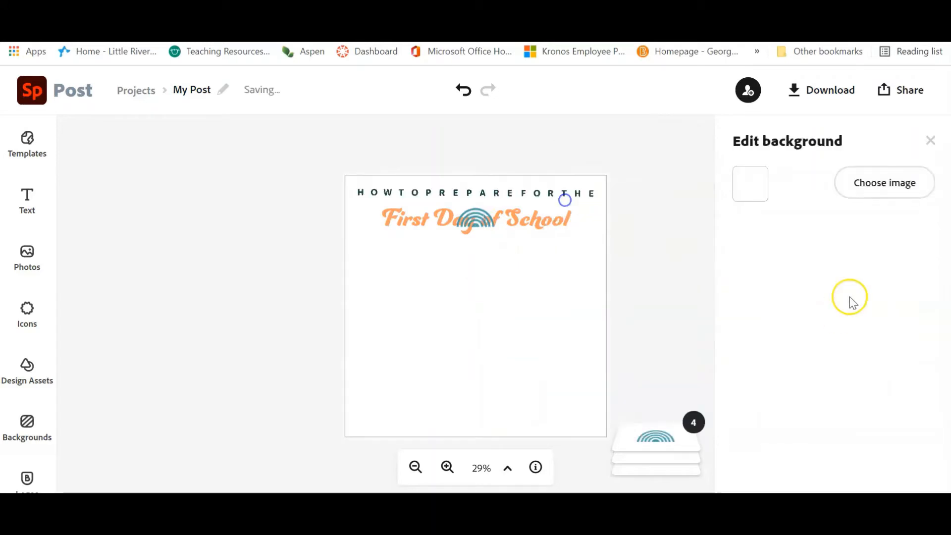
pyautogui.click(497, 194)
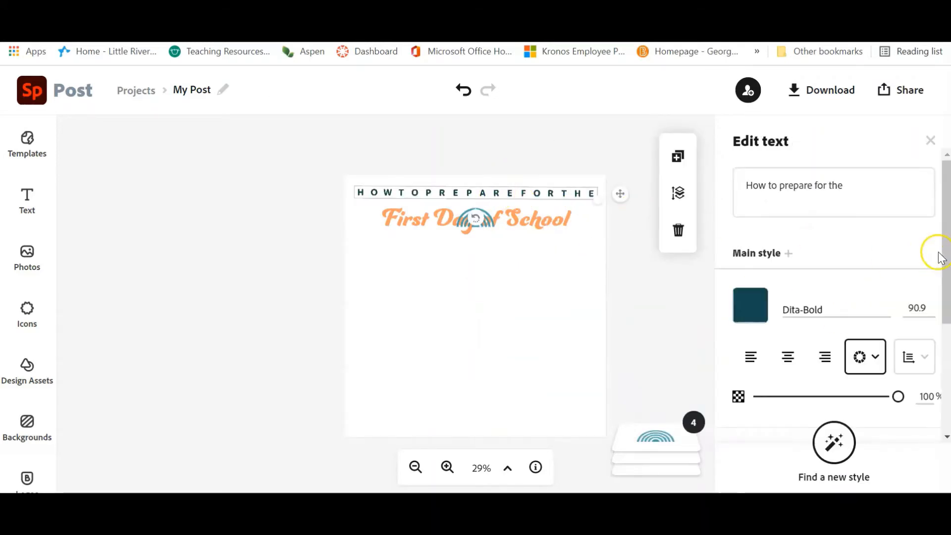
# Try a filled square shape effect behind the "How to prepare for the" text
pyautogui.moveTo(944, 249); pyautogui.dragTo(948, 376)
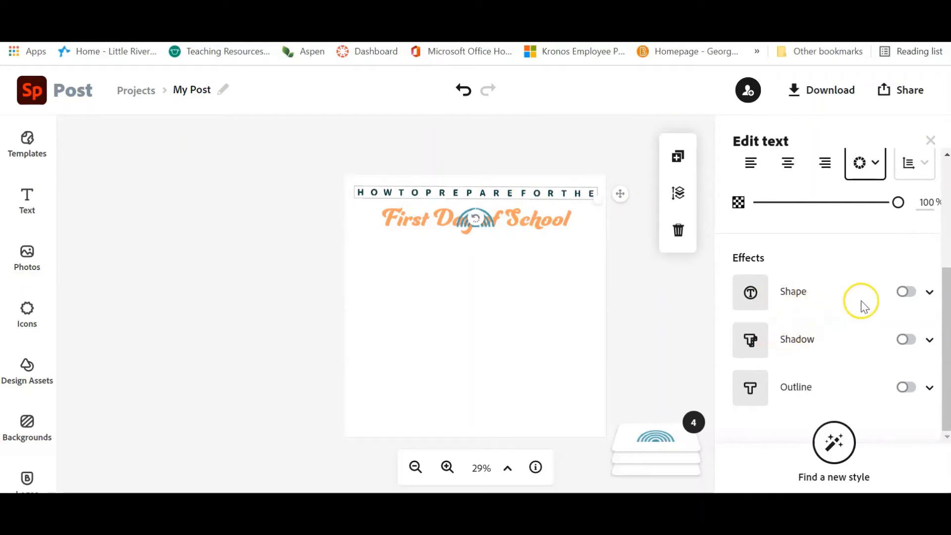
pyautogui.click(908, 293)
pyautogui.click(798, 340)
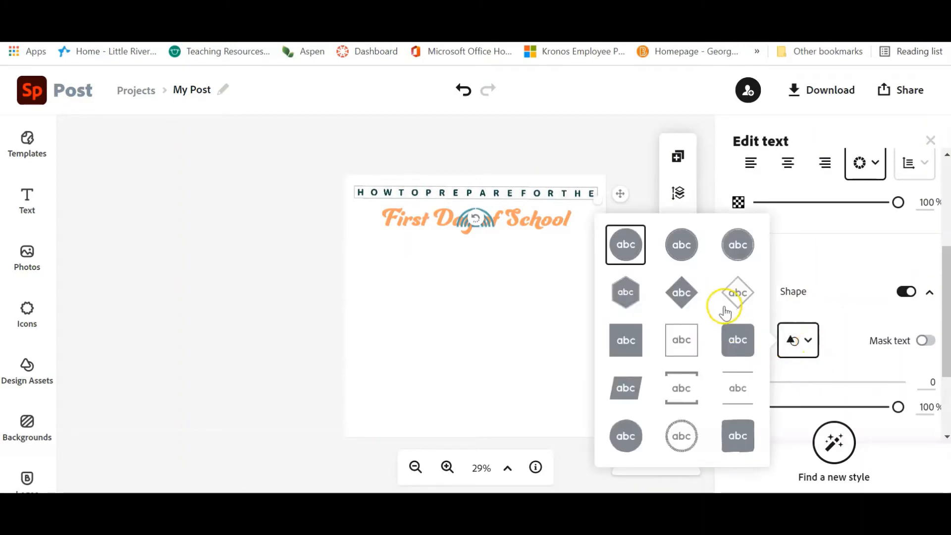
pyautogui.click(634, 357)
# Add a shadow to the "How to prepare for the" text in dark gray #4E4D46
pyautogui.click(906, 339)
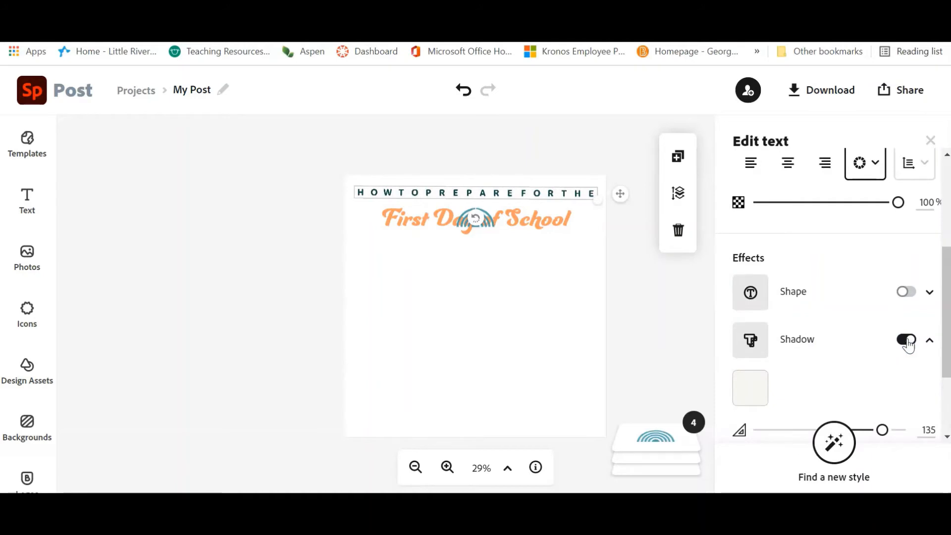
pyautogui.scroll(-2, 871, 350)
pyautogui.click(758, 296)
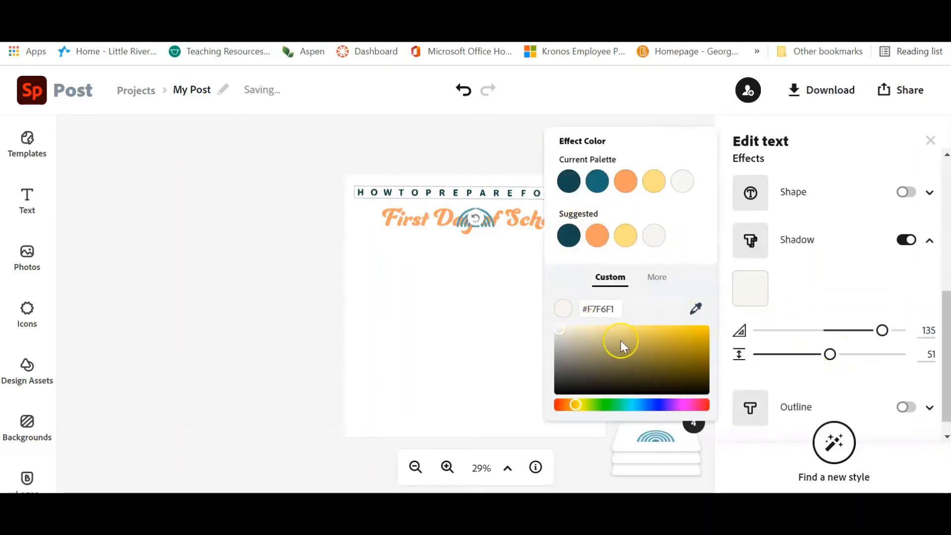
pyautogui.click(558, 348)
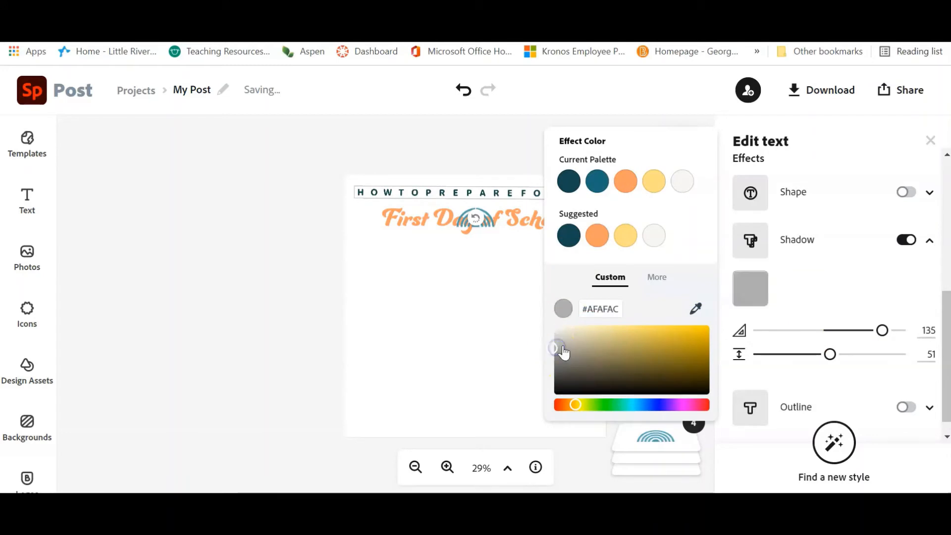
pyautogui.moveTo(570, 346); pyautogui.dragTo(568, 375)
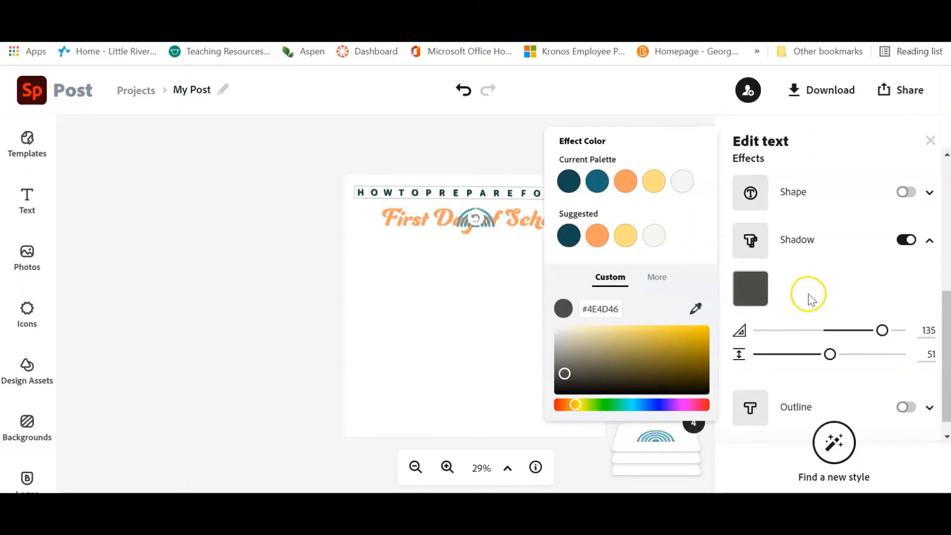
# Set the shadow color of the "First Day of School" text to gray #6B6A65
pyautogui.click(397, 221)
pyautogui.scroll(-2, 822, 292)
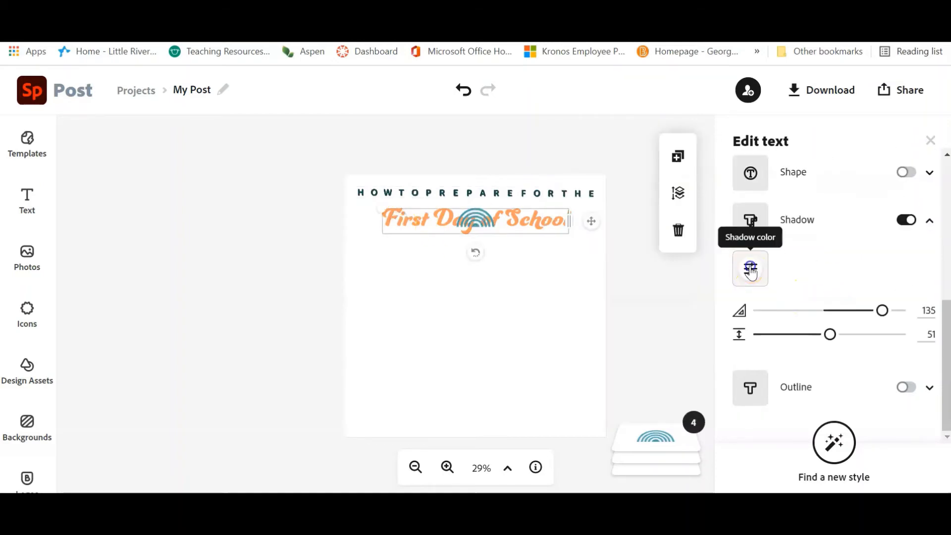
pyautogui.click(751, 268)
pyautogui.click(558, 357)
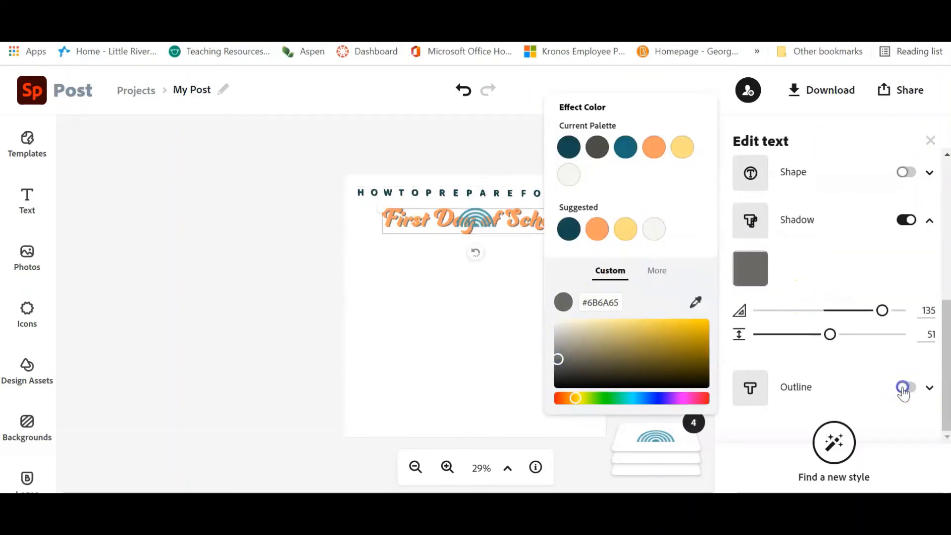
# Add an outline to the "First Day of School" text with a thickness of about 35
pyautogui.click(903, 388)
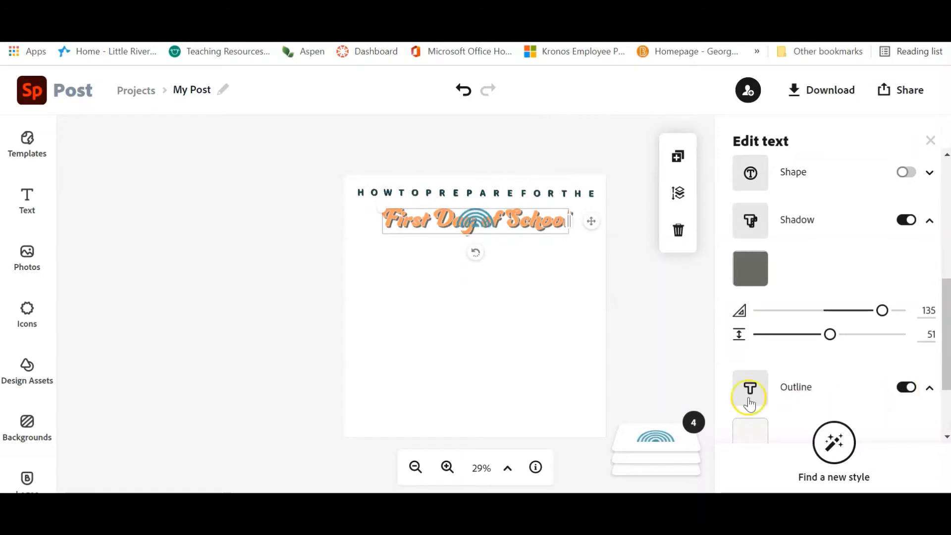
pyautogui.scroll(-2, 823, 369)
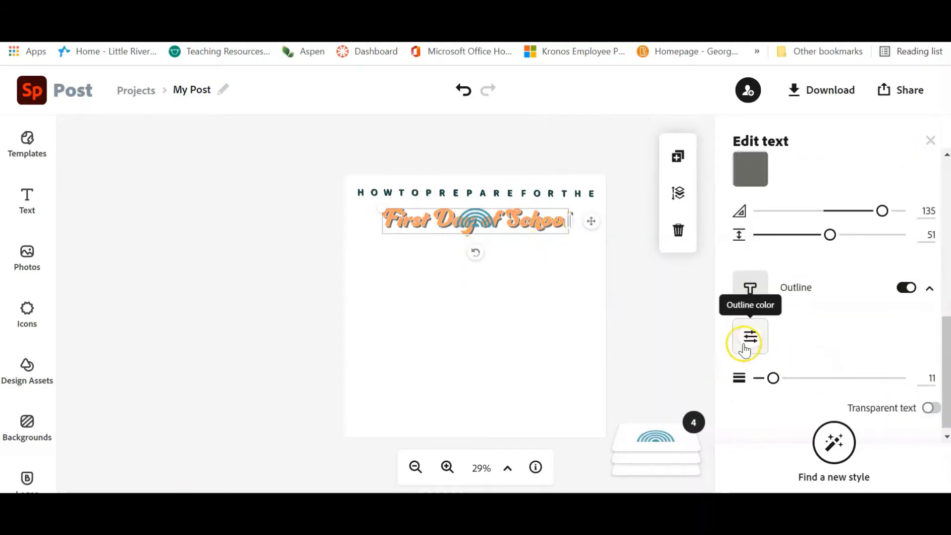
pyautogui.moveTo(774, 380); pyautogui.dragTo(813, 380)
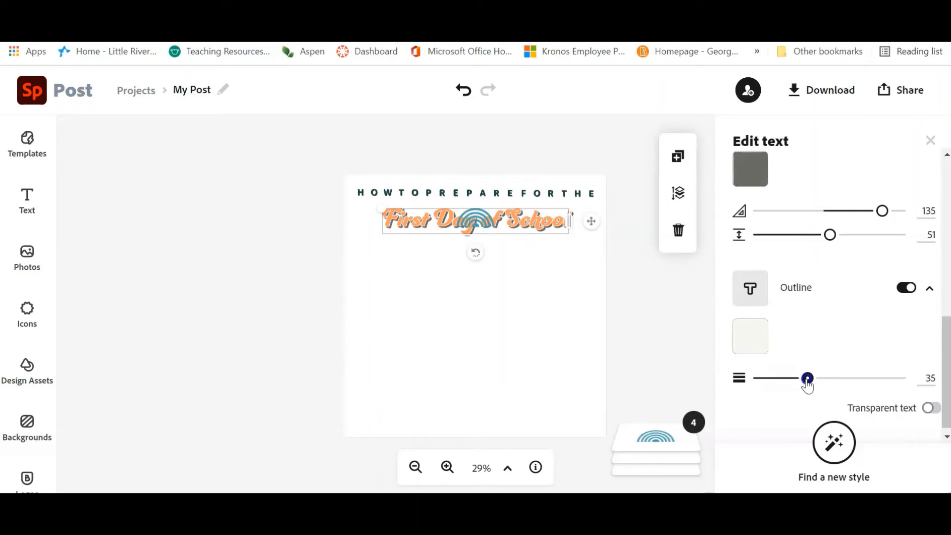
# Enlarge the rainbow icon and center it over the two lines of heading text
pyautogui.click(471, 220)
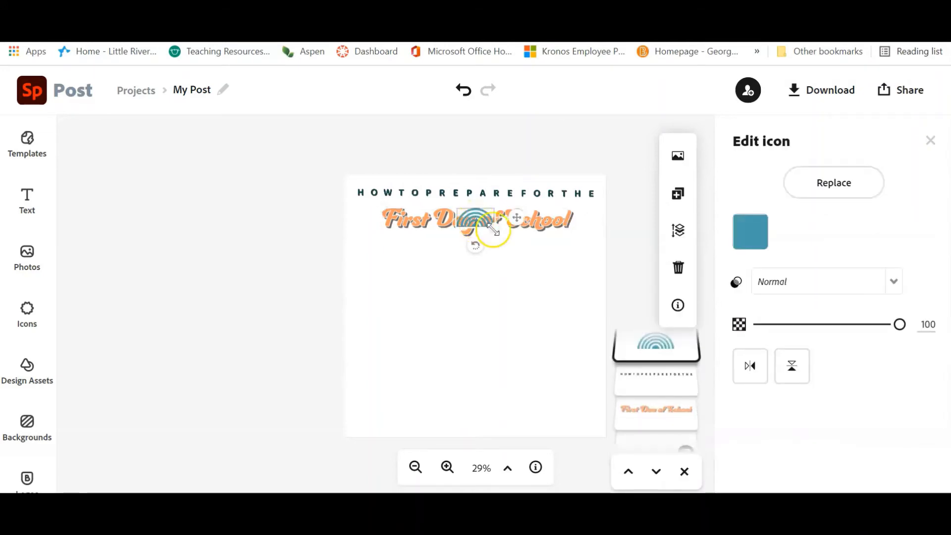
pyautogui.moveTo(508, 235); pyautogui.dragTo(561, 287)
pyautogui.moveTo(514, 252); pyautogui.dragTo(473, 226)
# Send the rainbow icon behind both text layers and recolor it yellow (#FFE184)
pyautogui.moveTo(655, 353); pyautogui.dragTo(642, 393)
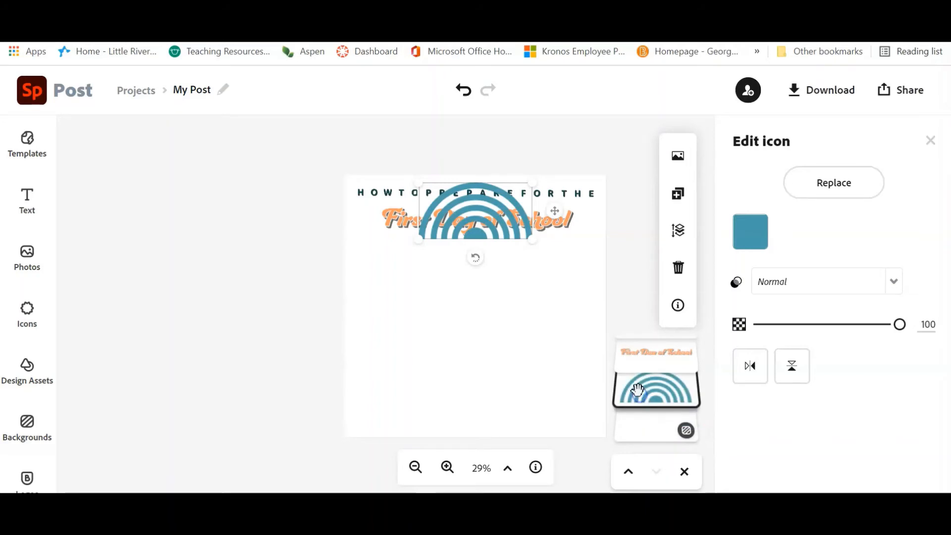
pyautogui.click(751, 232)
pyautogui.click(552, 155)
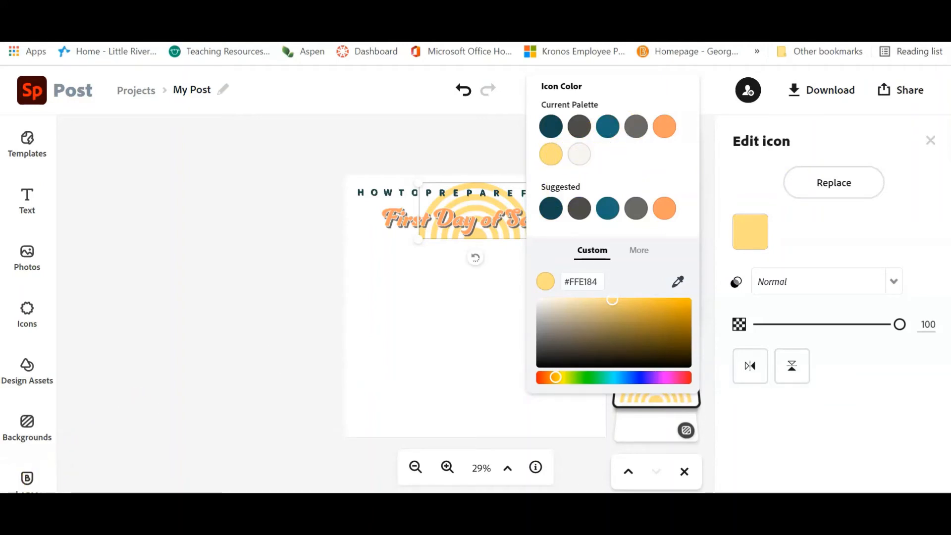
# Search the free photos for "sunshine"
pyautogui.click(174, 215)
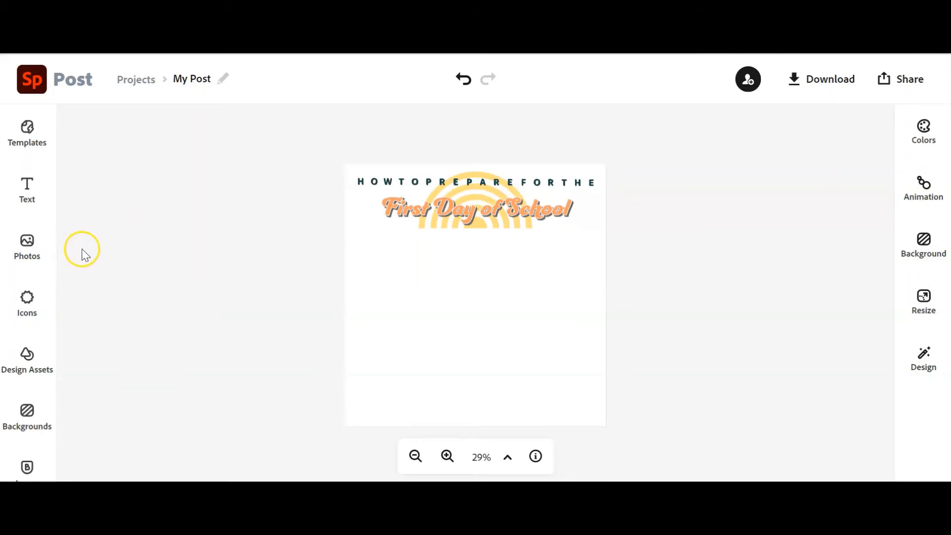
pyautogui.click(29, 251)
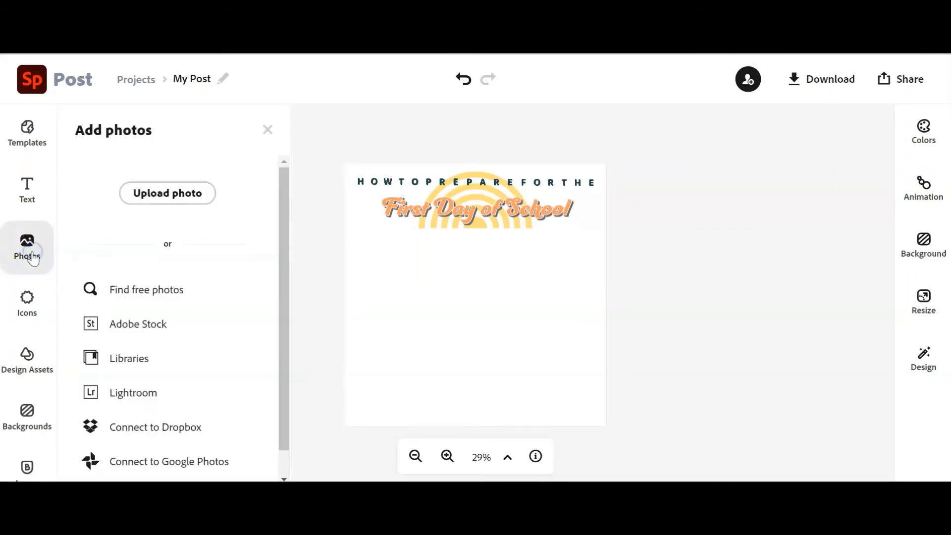
pyautogui.click(178, 198)
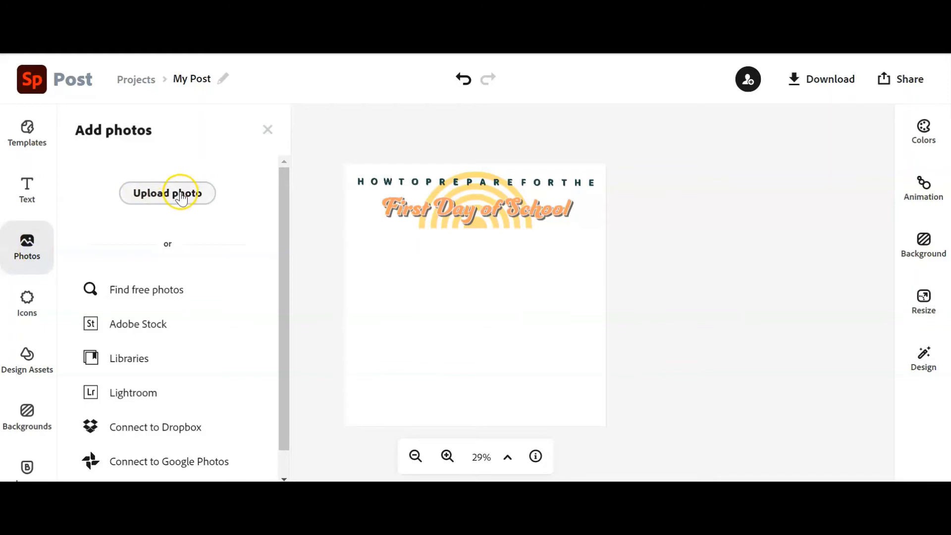
pyautogui.scroll(-1, 183, 238)
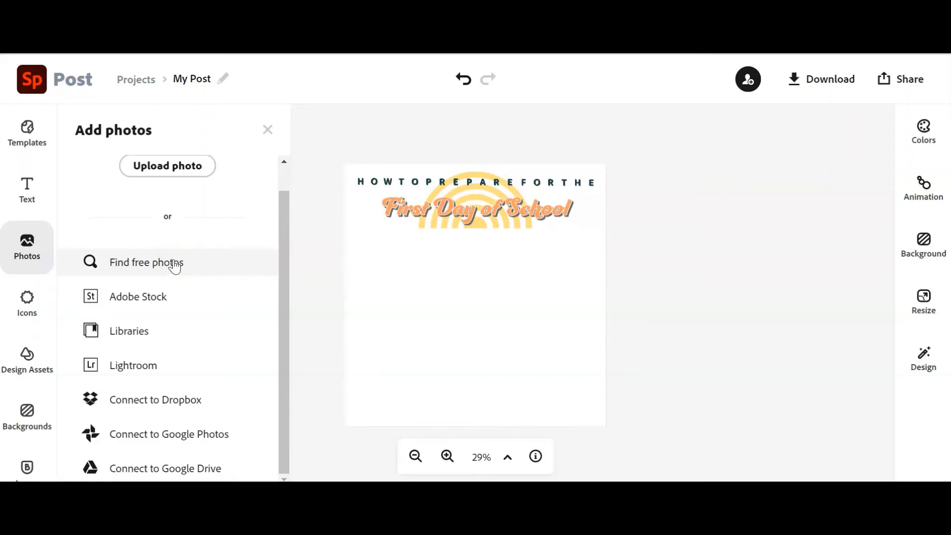
pyautogui.click(174, 266)
pyautogui.click(165, 169)
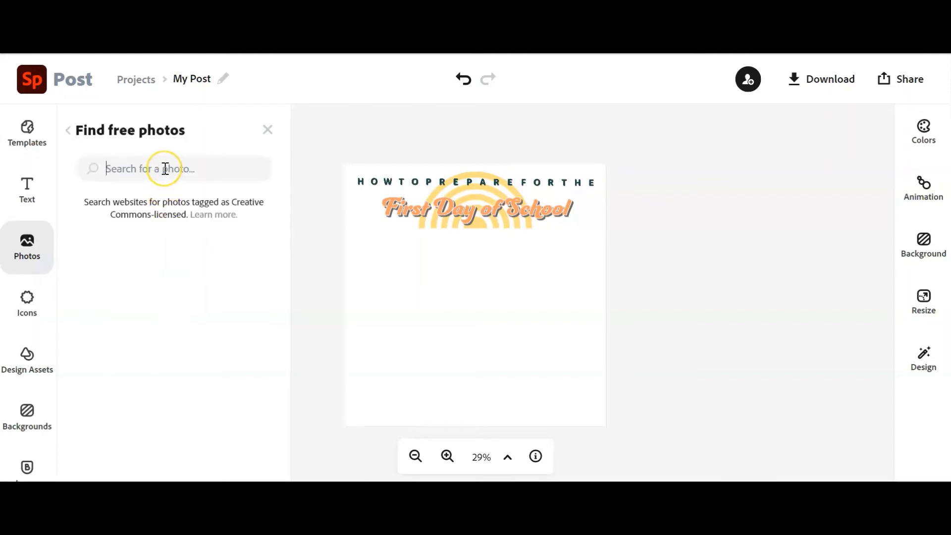
pyautogui.write('sunshin')
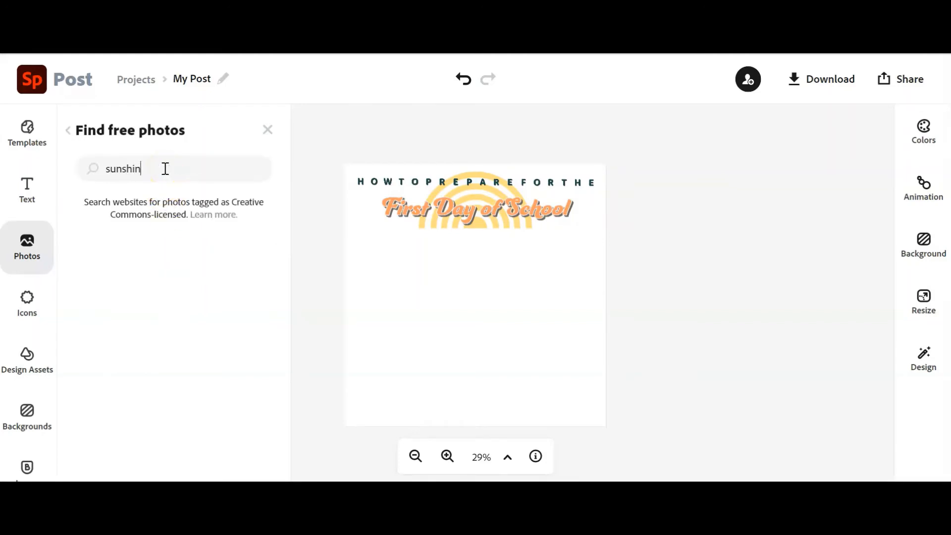
pyautogui.write('e')
pyautogui.press('Return')
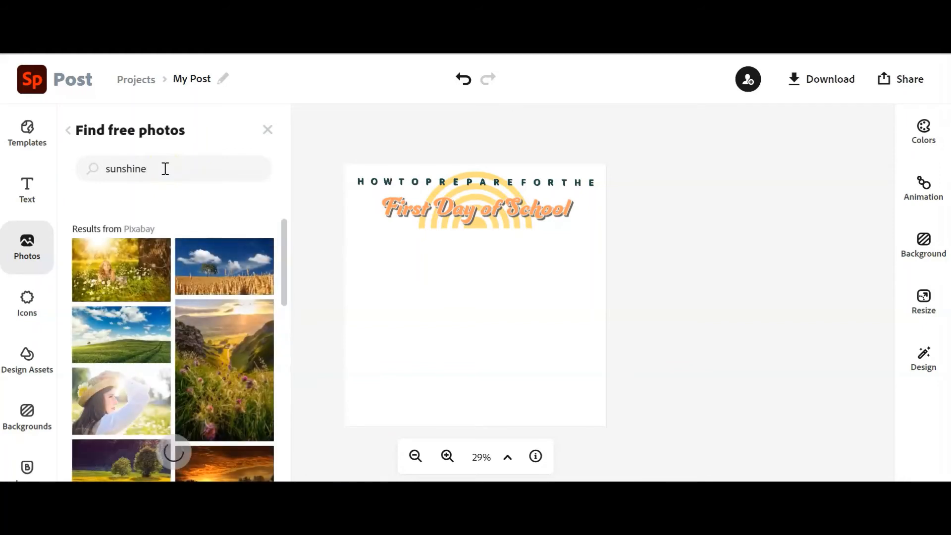
# Add the Pixabay photo of the girl lying in a sunny flower meadow and enlarge it slightly below the heading
pyautogui.click(127, 263)
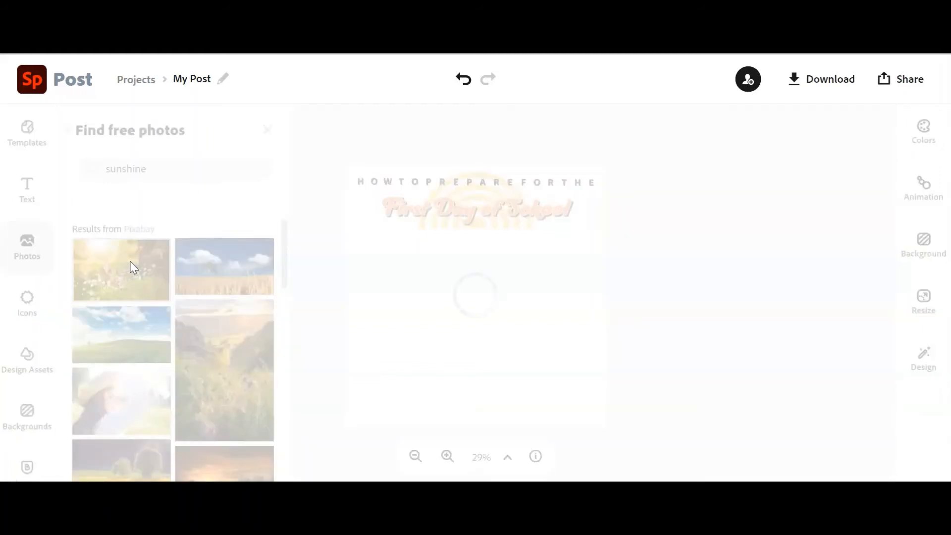
pyautogui.click(464, 352)
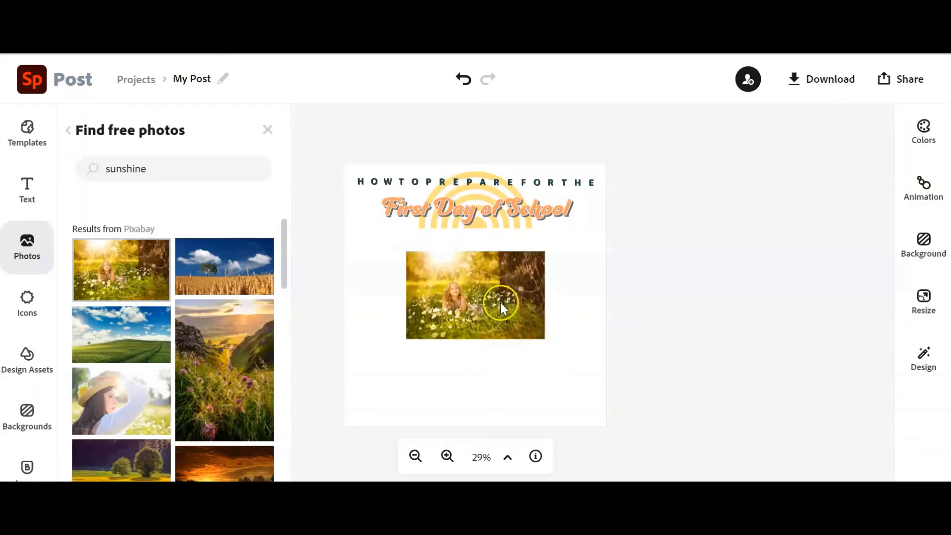
pyautogui.click(482, 296)
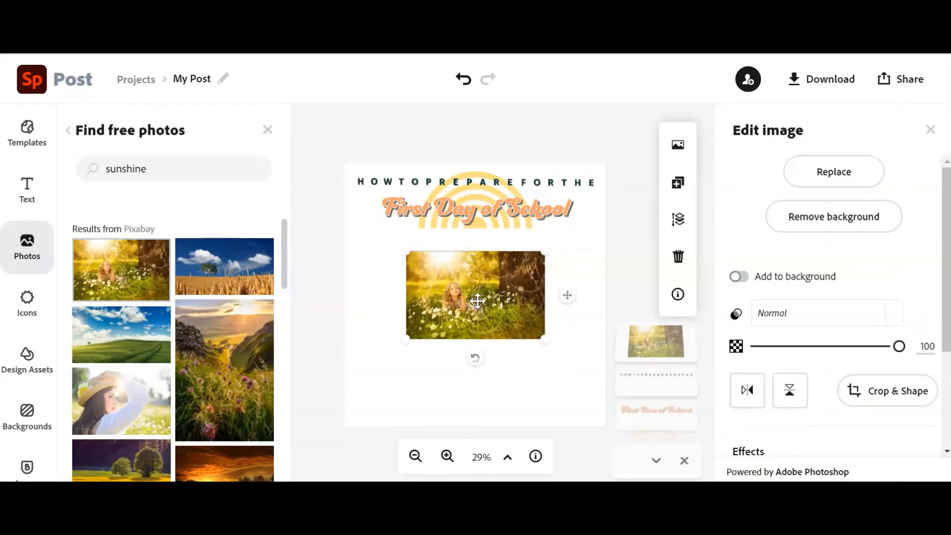
pyautogui.moveTo(544, 251); pyautogui.dragTo(494, 289)
pyautogui.moveTo(548, 264); pyautogui.dragTo(562, 253)
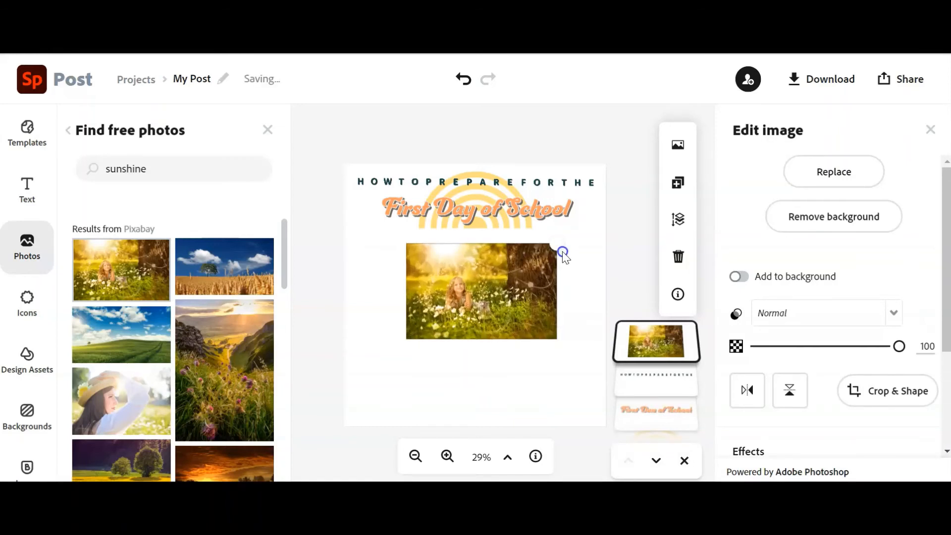
# Try removing the background of the meadow photo and discard the cutout
pyautogui.click(776, 225)
pyautogui.click(847, 218)
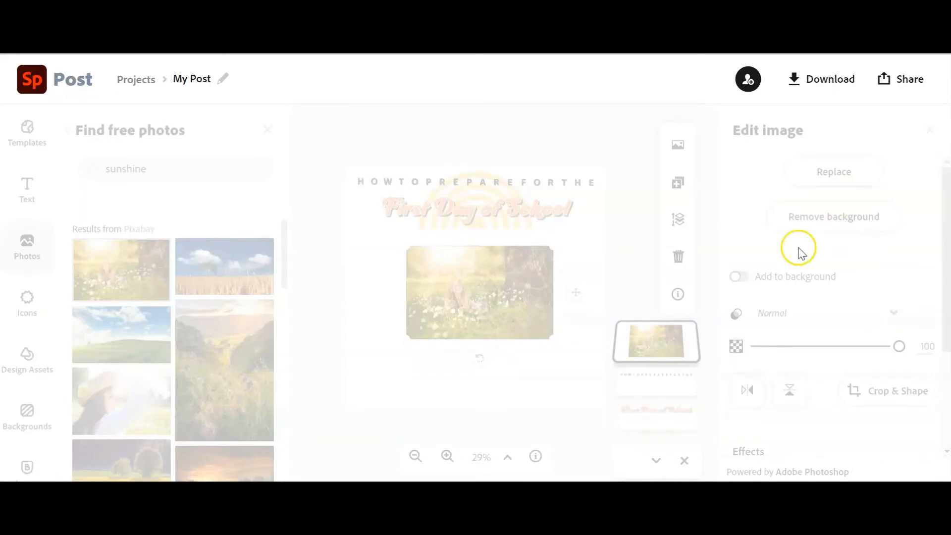
pyautogui.click(461, 307)
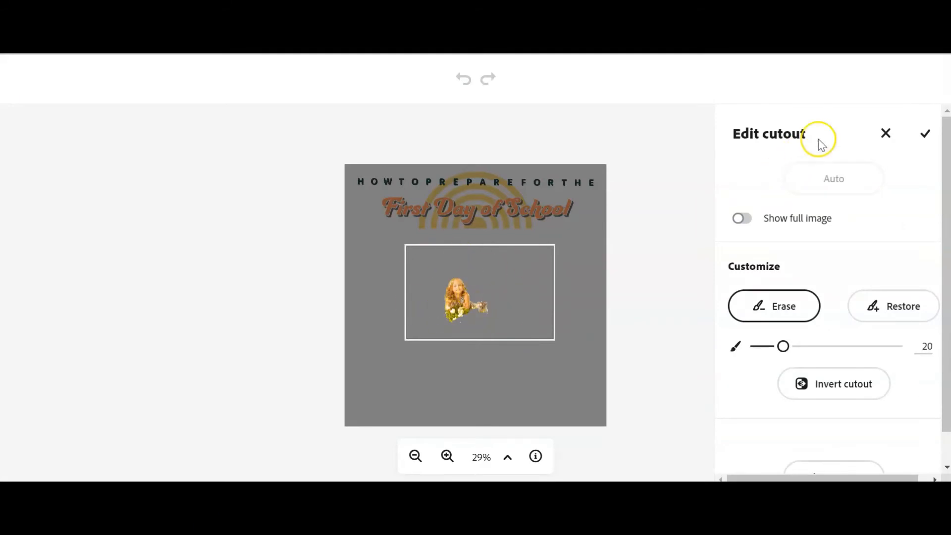
pyautogui.click(887, 133)
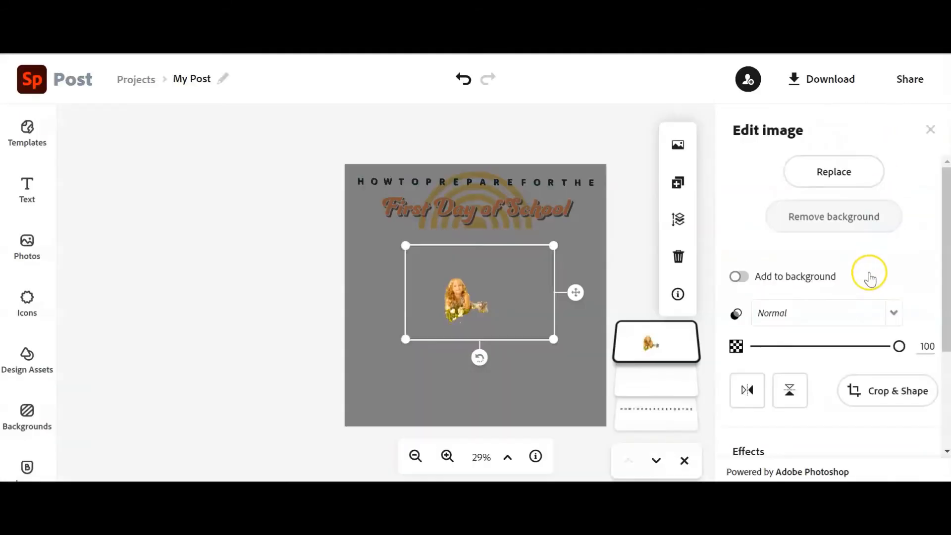
# Try the Enhancements and Blur effects on the meadow photo, switching each one off again
pyautogui.scroll(-3, 881, 297)
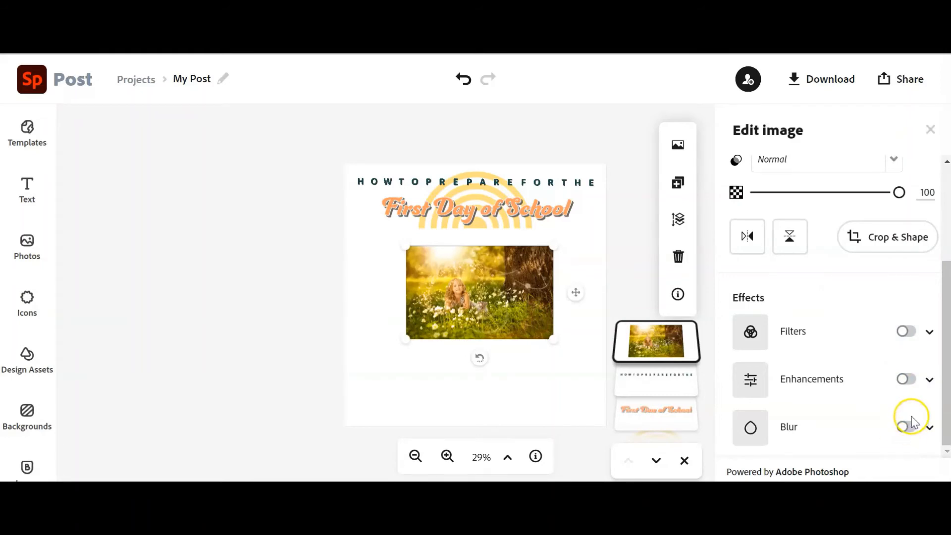
pyautogui.click(906, 379)
pyautogui.scroll(-2, 847, 287)
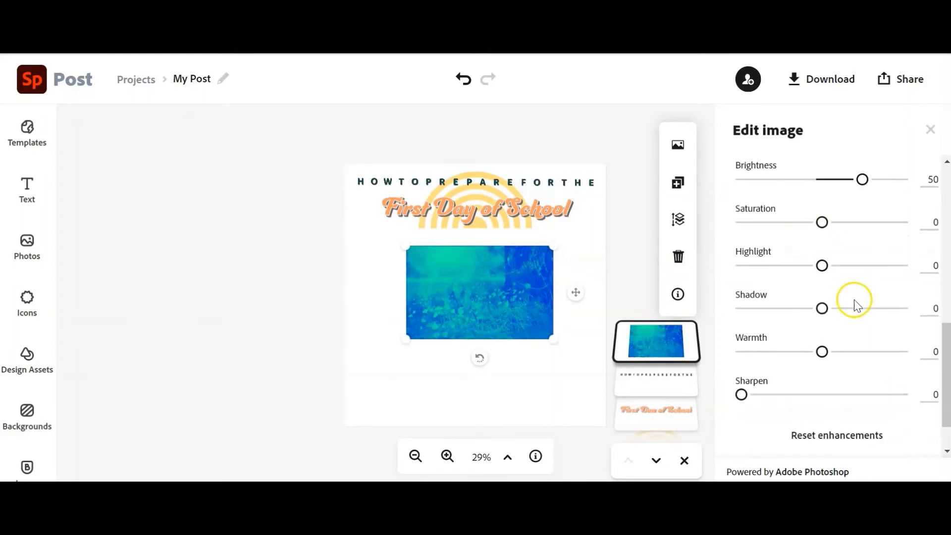
pyautogui.scroll(2, 856, 309)
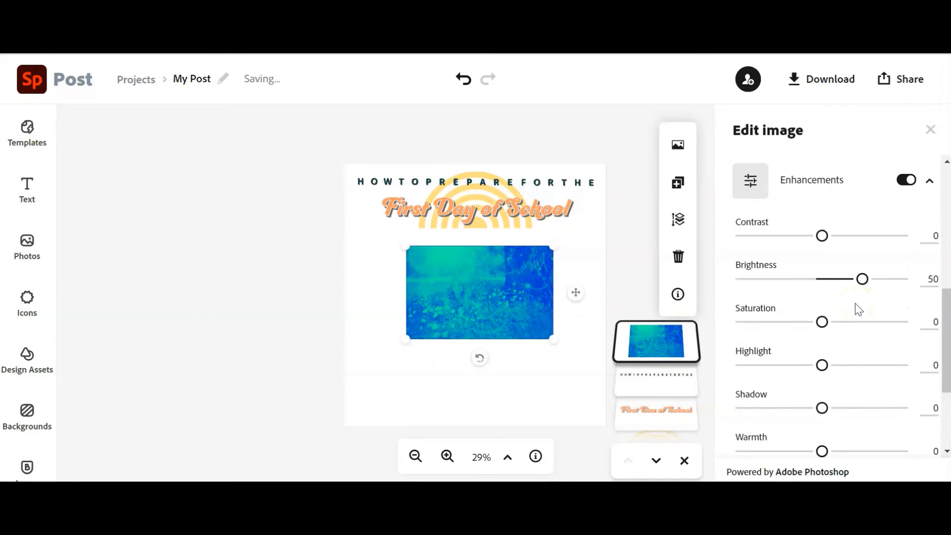
pyautogui.click(907, 178)
pyautogui.click(906, 427)
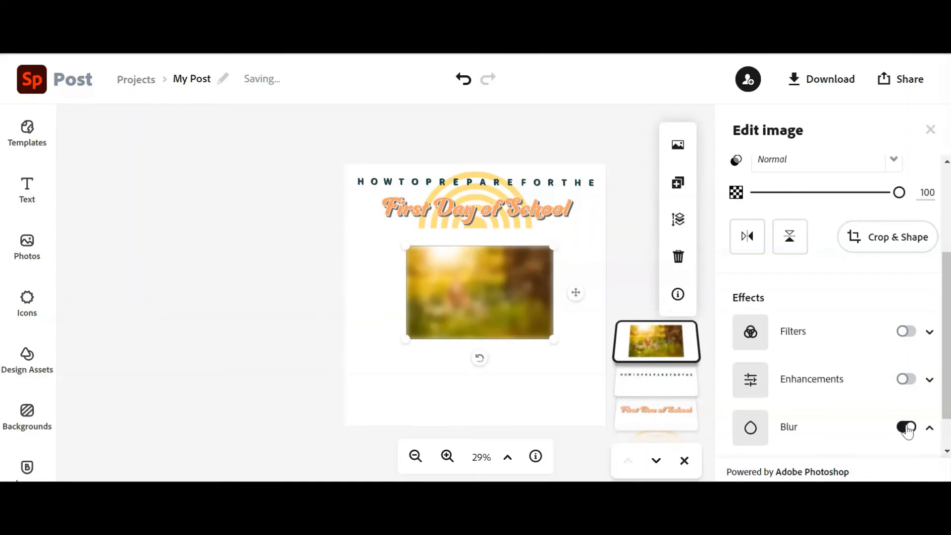
pyautogui.click(906, 427)
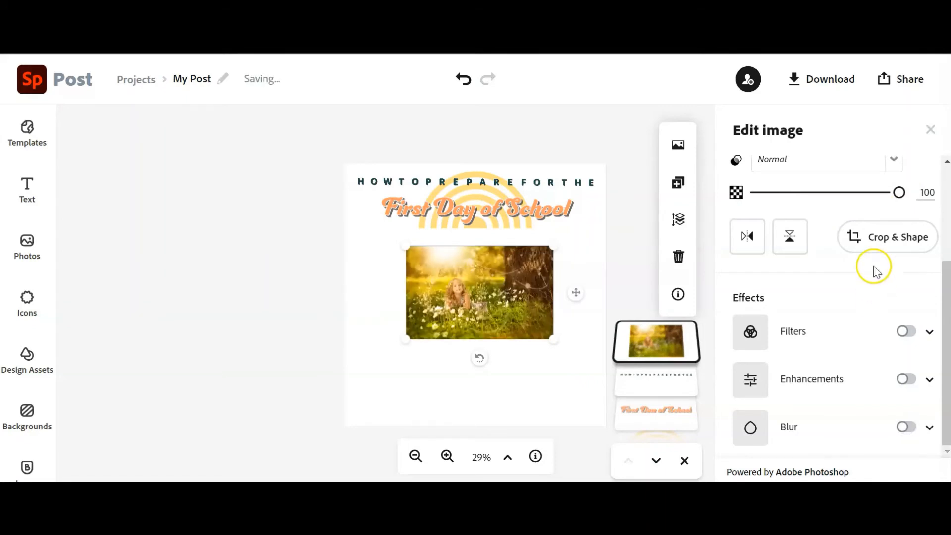
# Crop the meadow photo freeform to a roughly square shape, cutting off the tree trunk on its right side
pyautogui.click(870, 240)
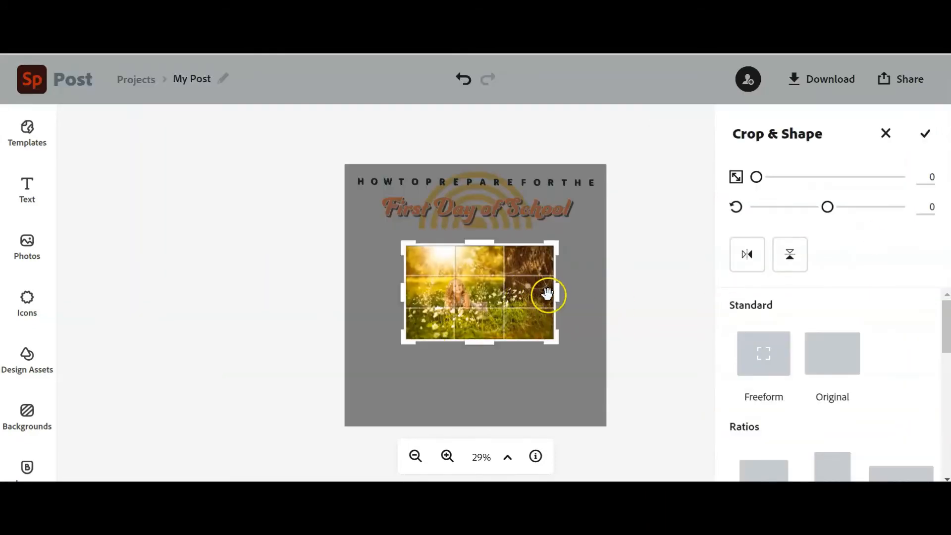
pyautogui.moveTo(547, 294); pyautogui.dragTo(499, 302)
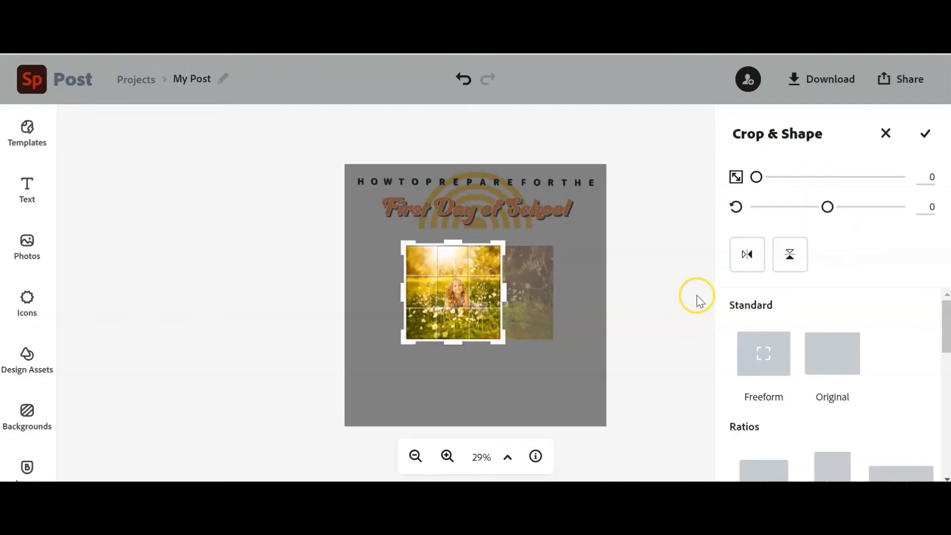
pyautogui.click(697, 297)
# Send the photo one layer back, behind the "HOW TO PREPARE FOR THE" text, and place it at the post's left below the heading
pyautogui.moveTo(649, 346); pyautogui.dragTo(649, 384)
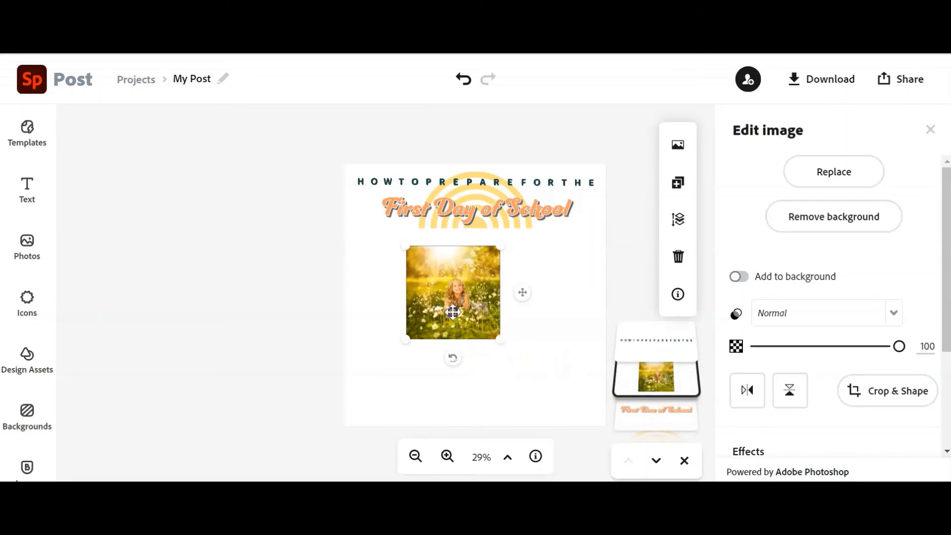
pyautogui.moveTo(459, 311); pyautogui.dragTo(412, 310)
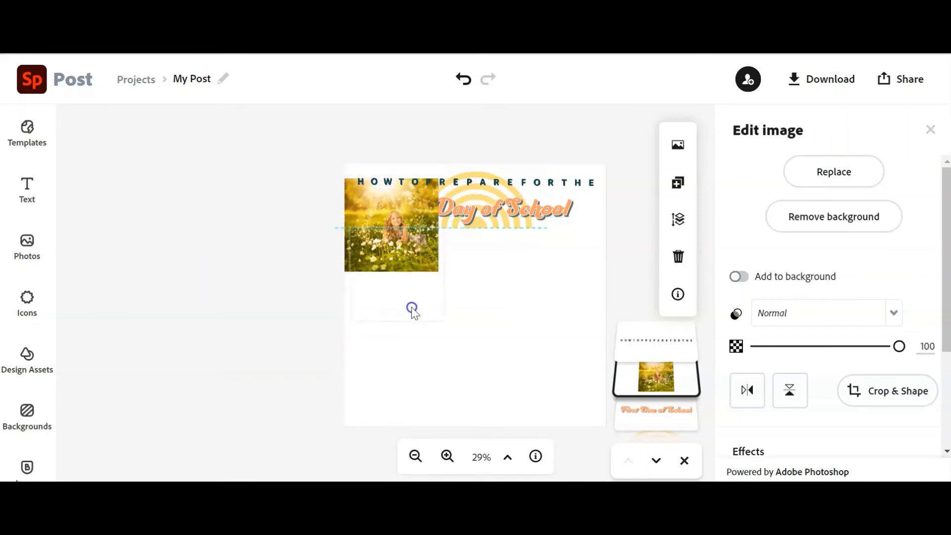
# Search the icons for "circle" and browse the circle designs
pyautogui.click(29, 303)
pyautogui.write('circle')
pyautogui.press('Return')
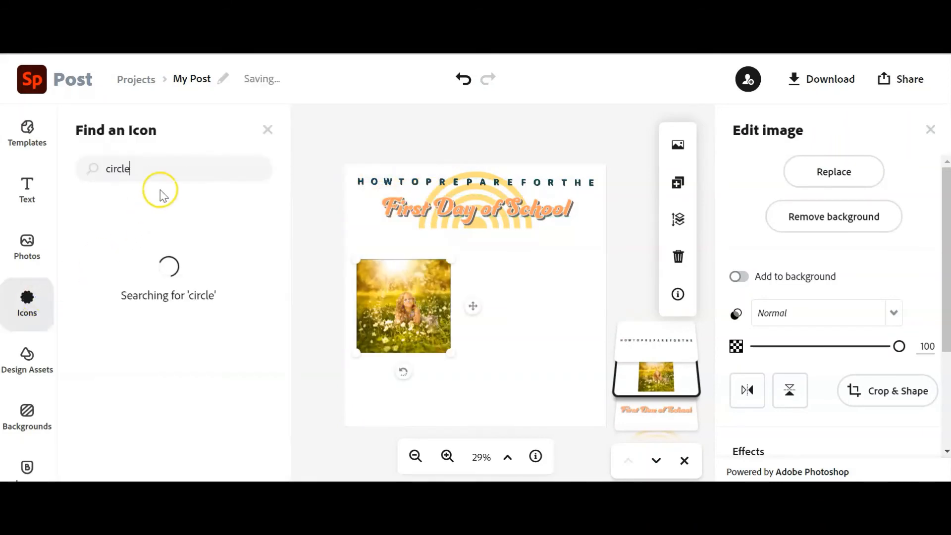
pyautogui.scroll(-5, 186, 318)
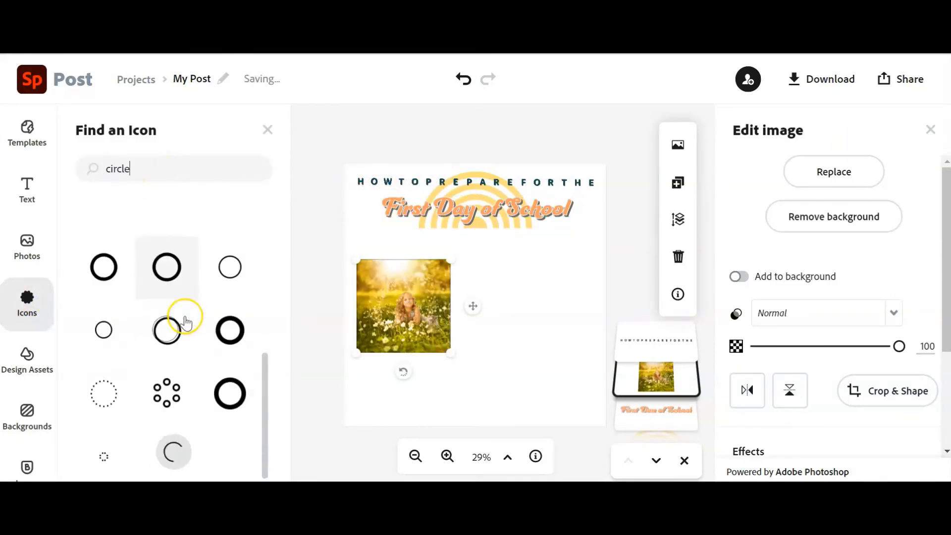
pyautogui.scroll(5, 187, 322)
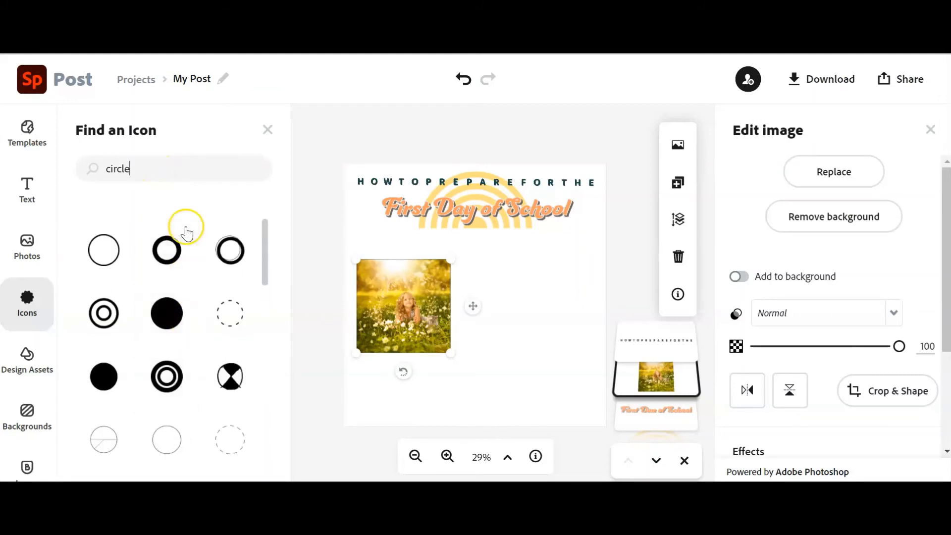
# Search the icons for "sunshine", add the outlined sun with thick rays, and place it to the lower right of the photo
pyautogui.moveTo(172, 168); pyautogui.dragTo(94, 174)
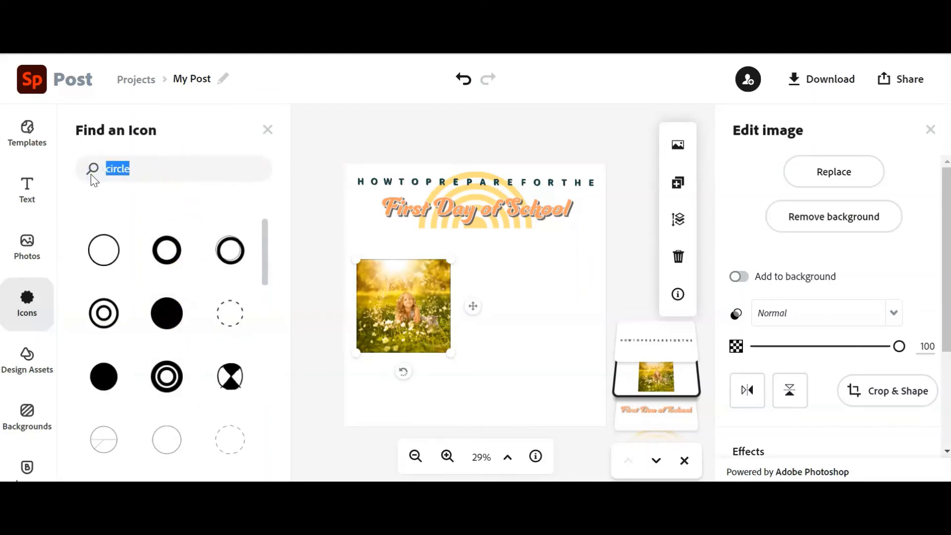
pyautogui.write('sunshine')
pyautogui.press('Return')
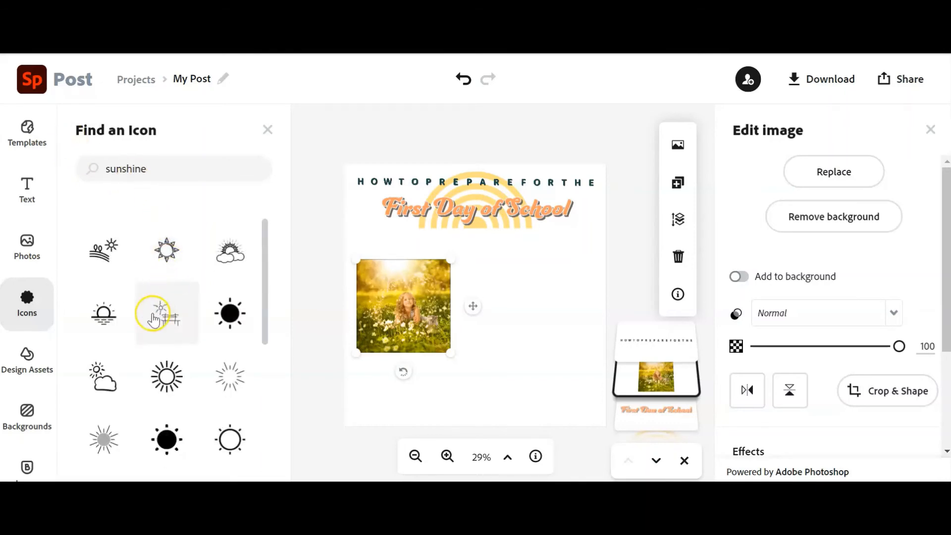
pyautogui.moveTo(174, 375); pyautogui.dragTo(445, 376)
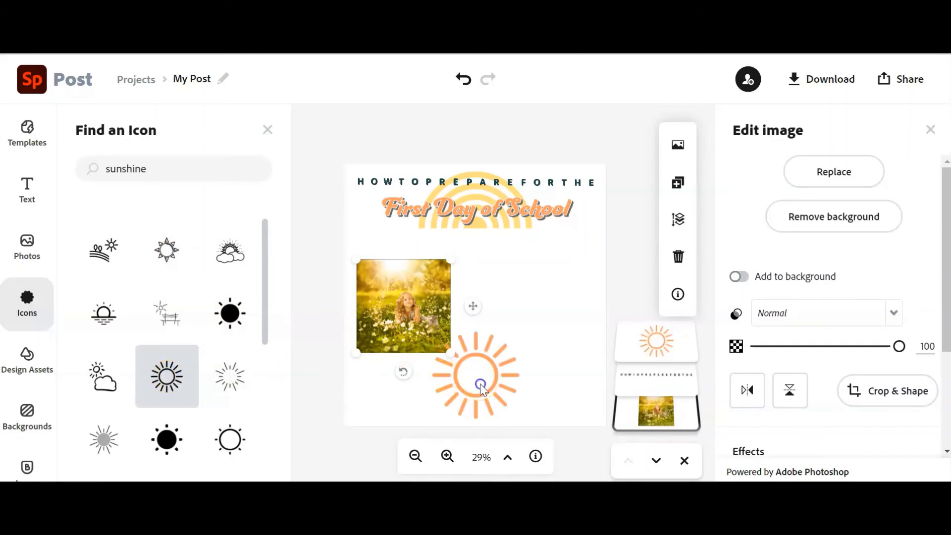
pyautogui.click(482, 372)
pyautogui.moveTo(479, 349); pyautogui.dragTo(510, 329)
# Look at the color options for the post's background
pyautogui.click(516, 304)
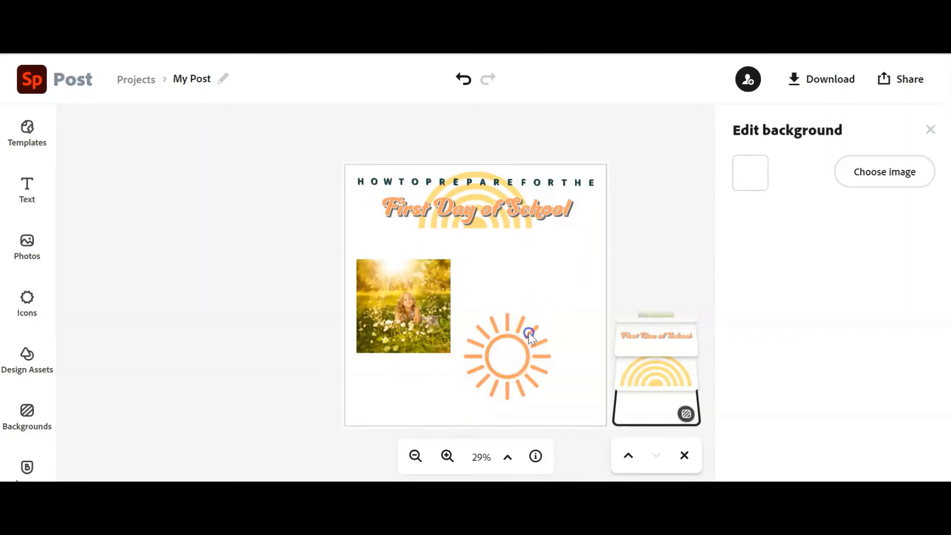
pyautogui.click(570, 280)
pyautogui.click(754, 180)
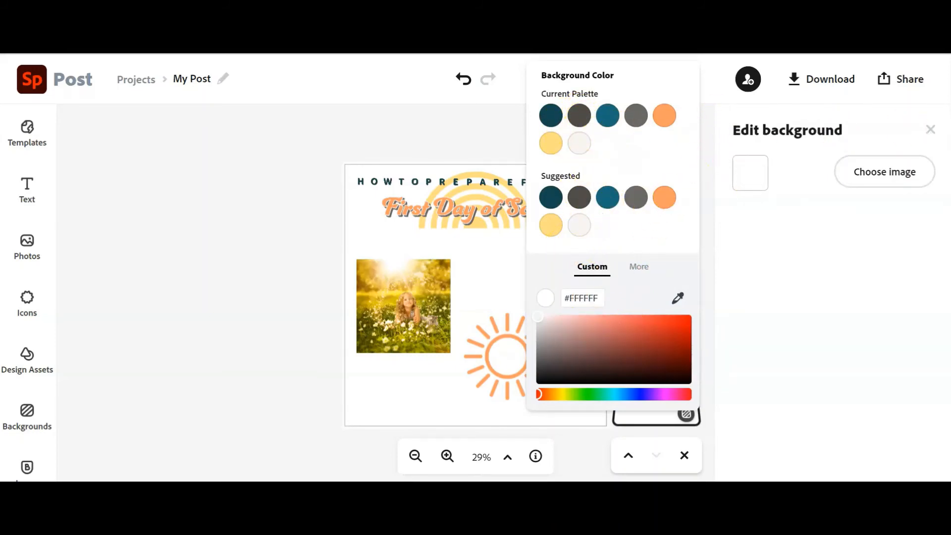
pyautogui.click(932, 131)
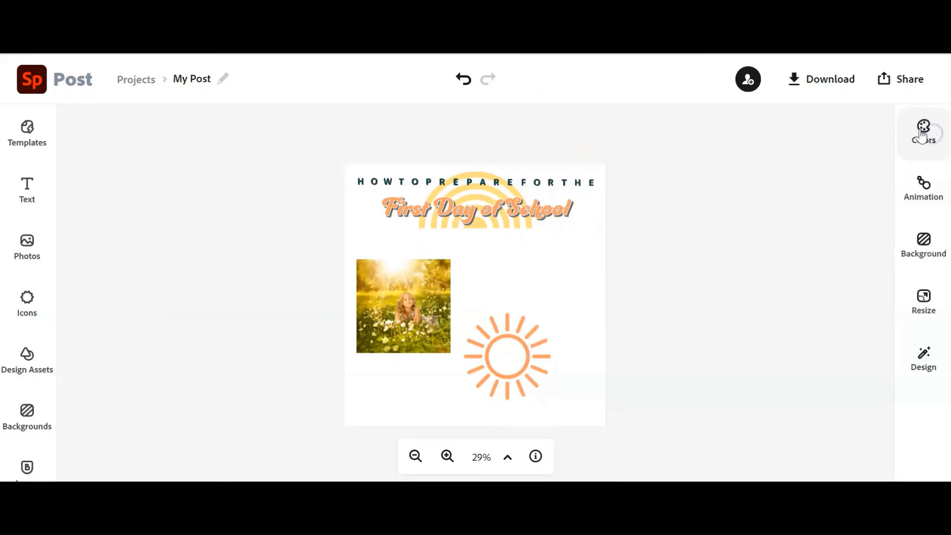
# Try the orange-and-green Decorative color palette on the post and replace it with the coral, cream, beige, sage and teal one
pyautogui.click(907, 155)
pyautogui.scroll(-4, 798, 266)
pyautogui.scroll(2, 799, 251)
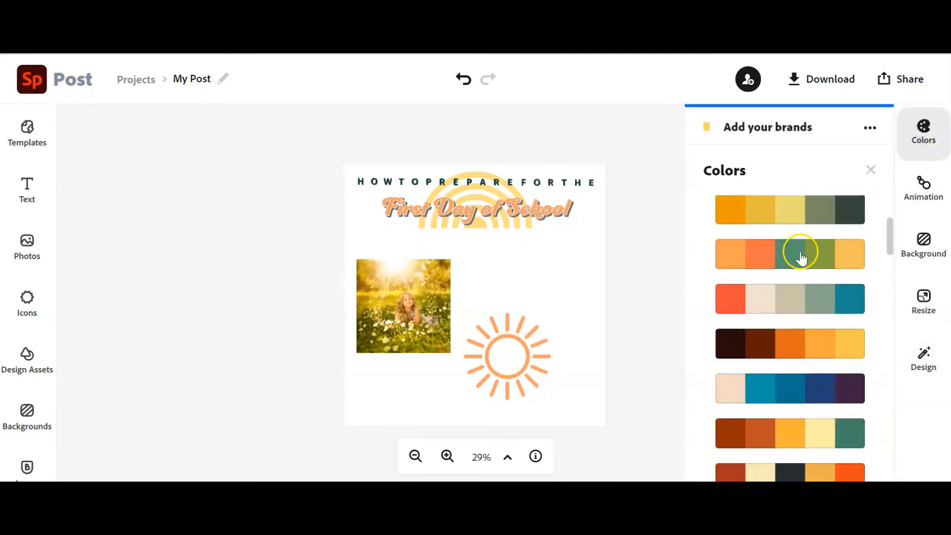
pyautogui.click(794, 325)
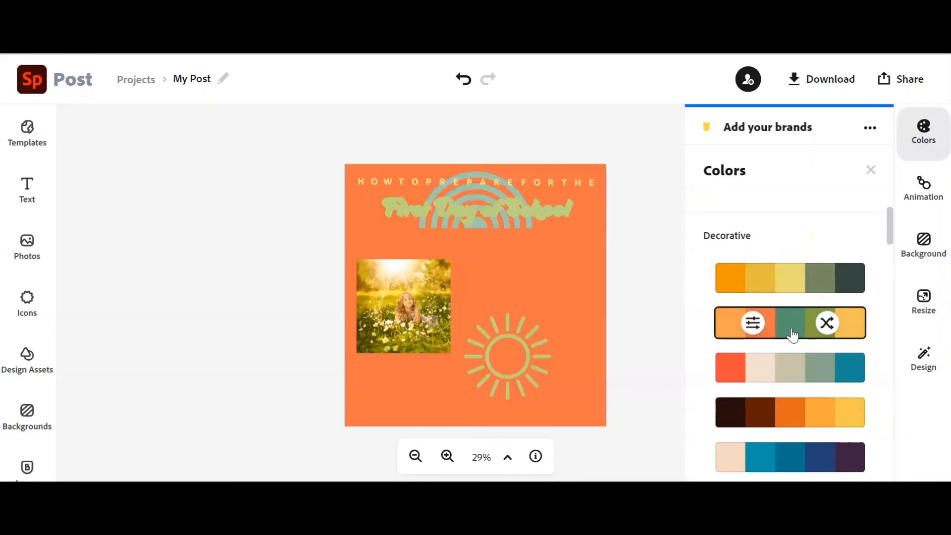
pyautogui.scroll(-2, 807, 342)
pyautogui.click(801, 274)
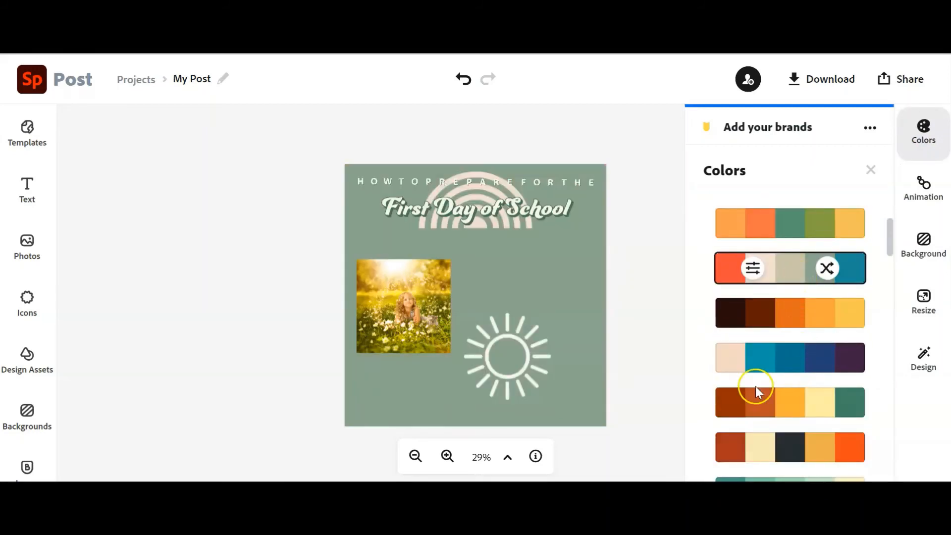
# Customize the selected palette by changing its coral swatch to the blue #509DBC
pyautogui.click(754, 269)
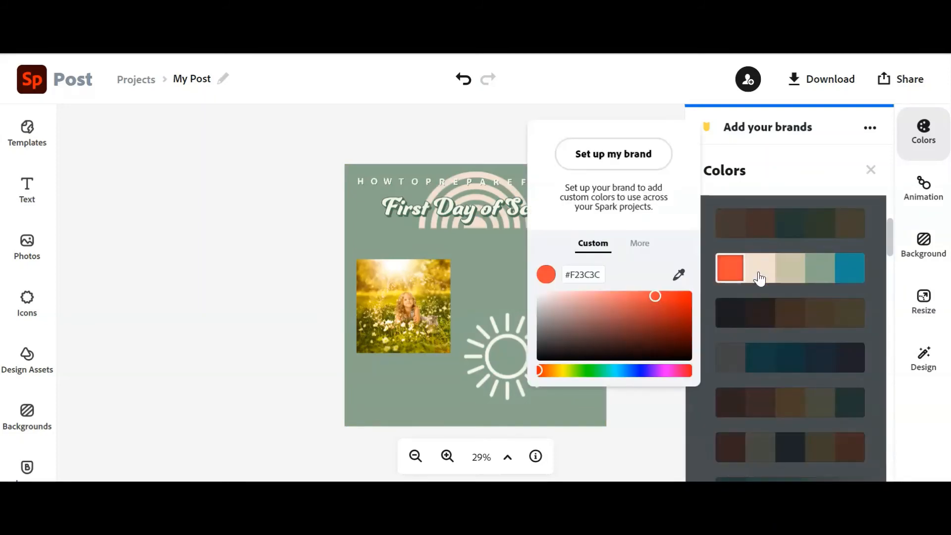
pyautogui.moveTo(579, 302); pyautogui.dragTo(629, 310)
pyautogui.click(621, 371)
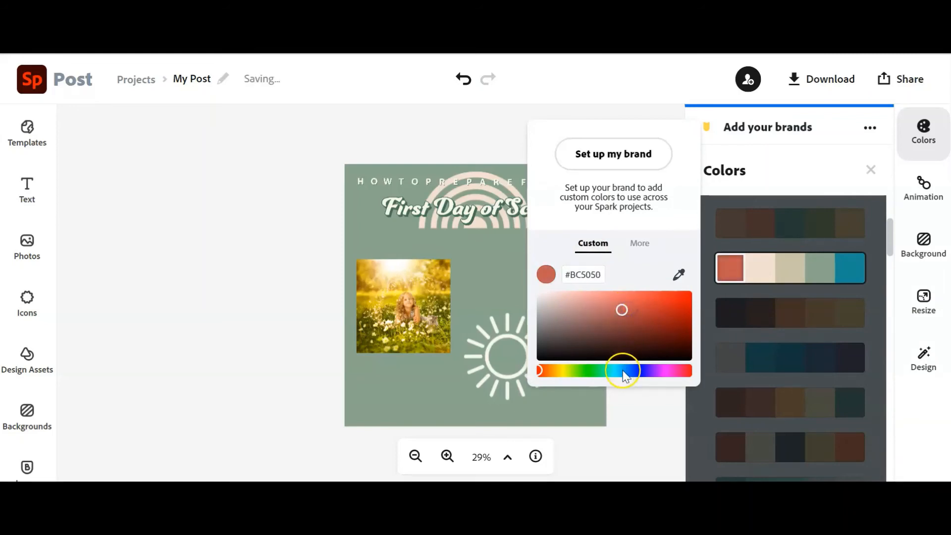
pyautogui.click(734, 268)
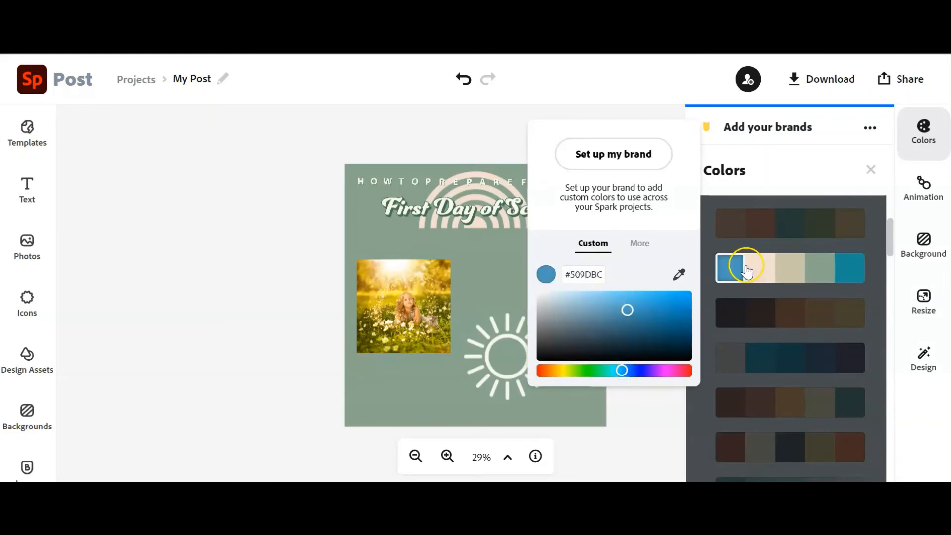
pyautogui.click(494, 246)
# Add the pink wavy-line trending background to the post and set it as the full background
pyautogui.click(27, 416)
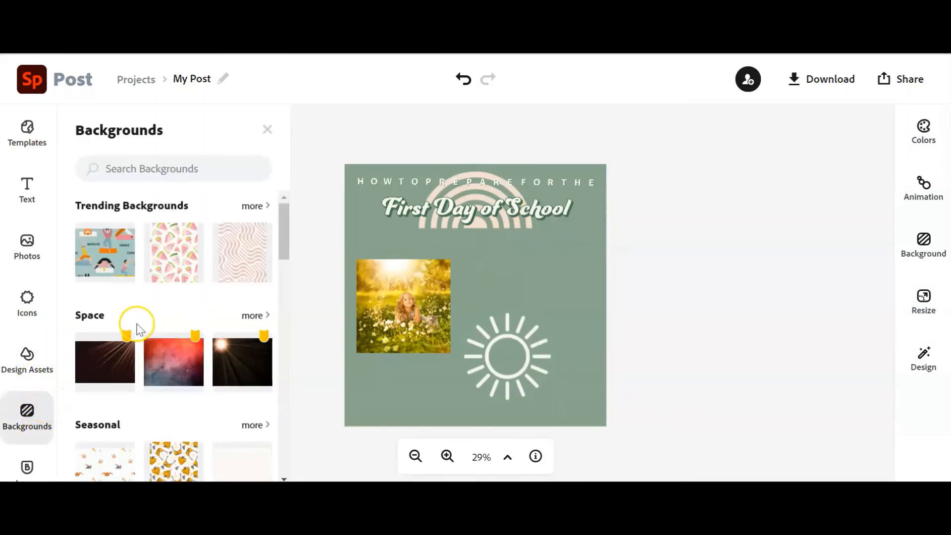
pyautogui.click(237, 254)
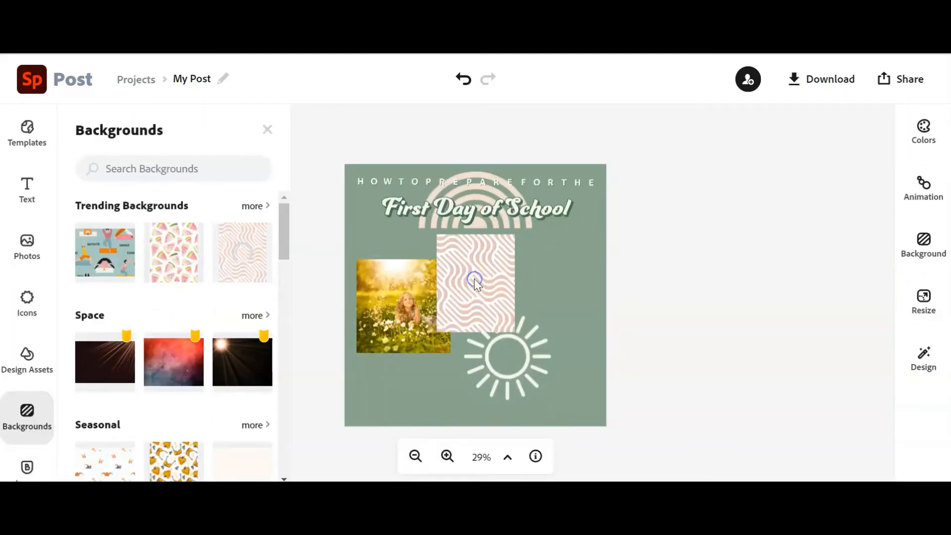
pyautogui.click(475, 281)
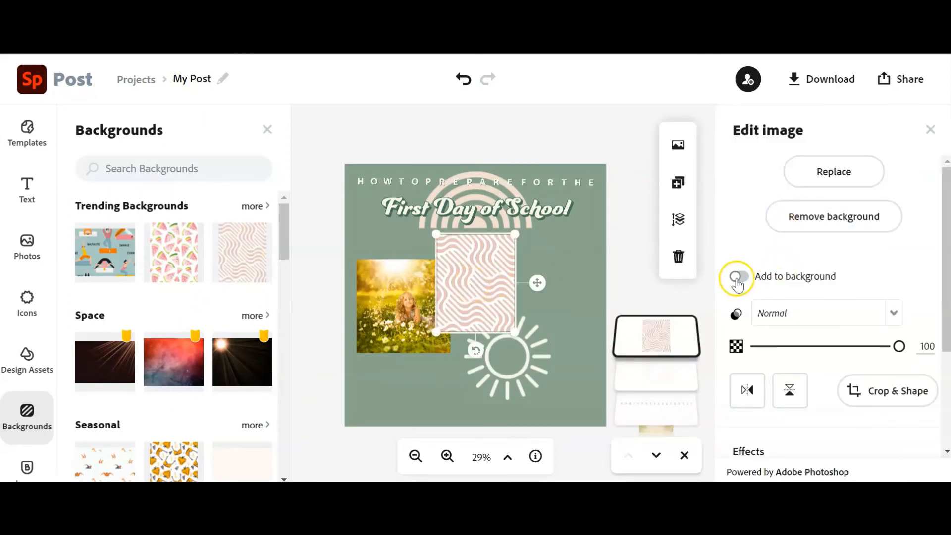
pyautogui.click(738, 281)
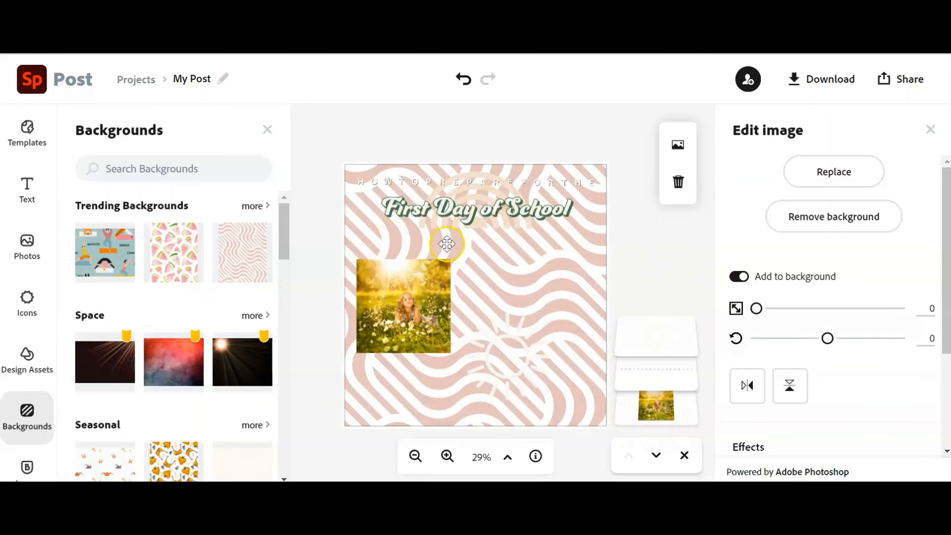
# Browse the design assets, add the pink Trending ticket, and place it below the title across most of the post's width
pyautogui.click(29, 359)
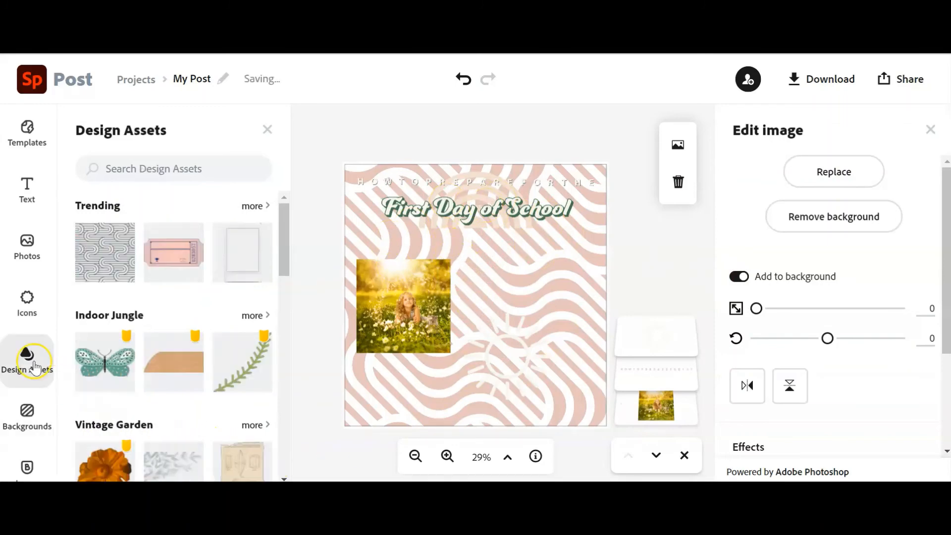
pyautogui.scroll(-6, 155, 331)
pyautogui.scroll(4, 155, 331)
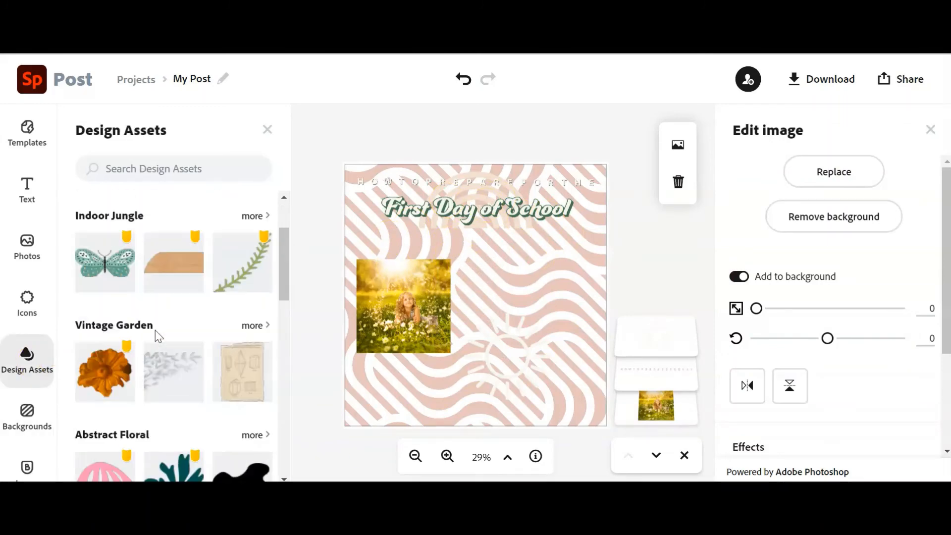
pyautogui.scroll(2, 156, 330)
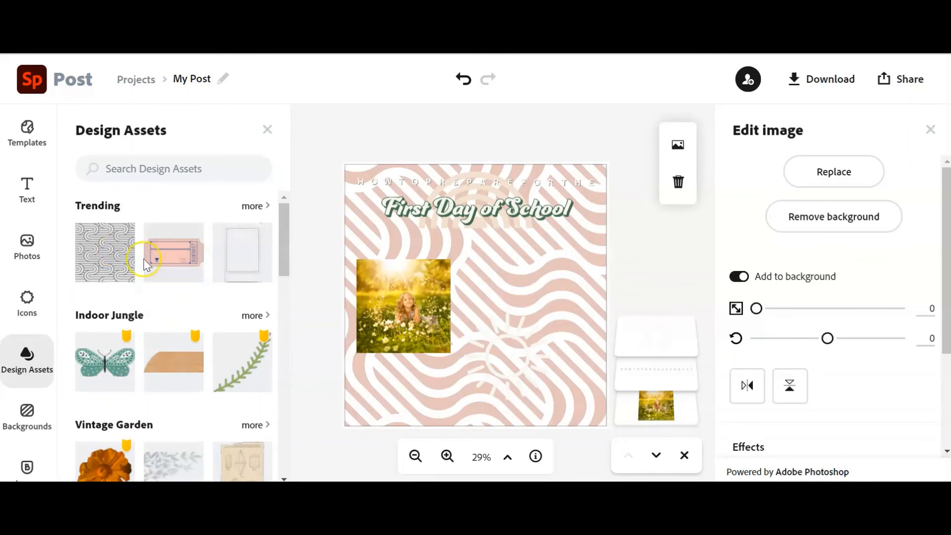
pyautogui.click(170, 249)
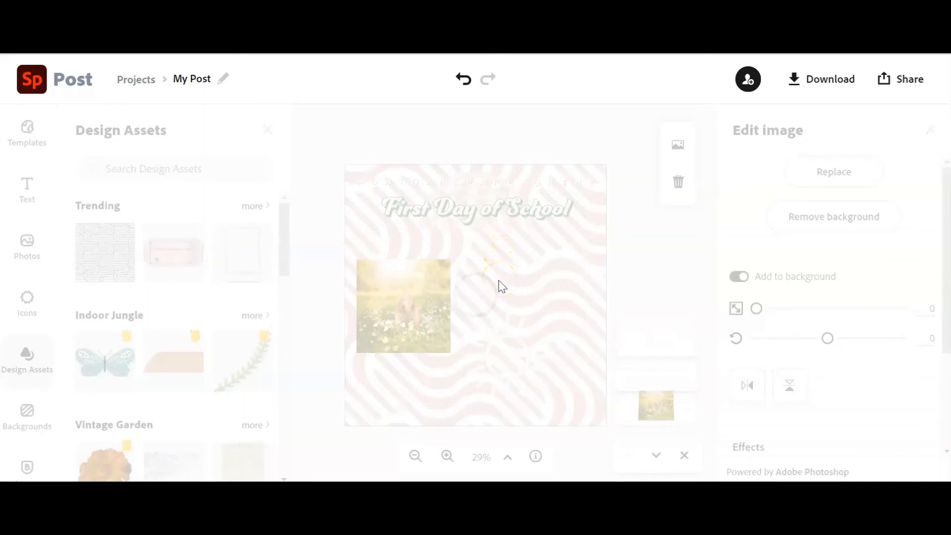
pyautogui.moveTo(478, 319); pyautogui.dragTo(537, 283)
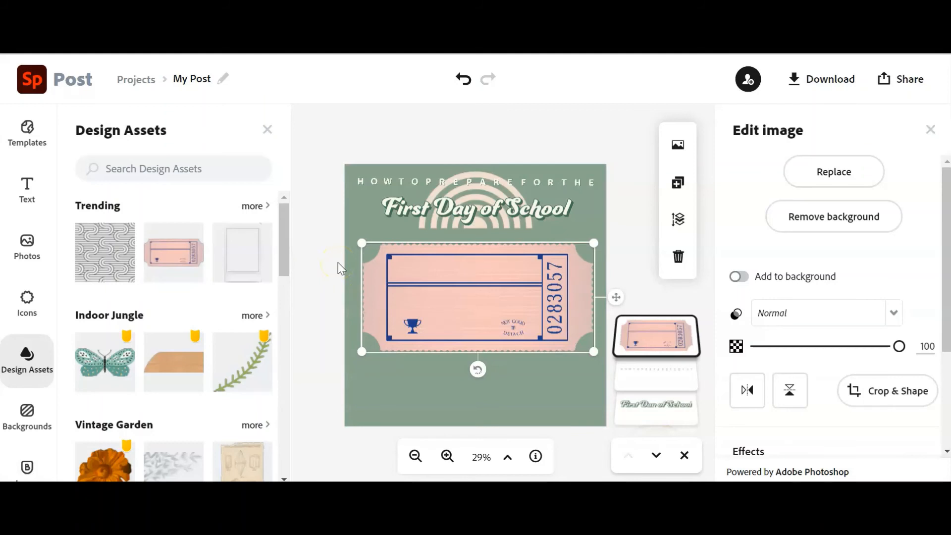
# Move the "First Day of School" text onto the ticket, bring its layer to the front, and tilt it slightly upward to the right
pyautogui.click(483, 210)
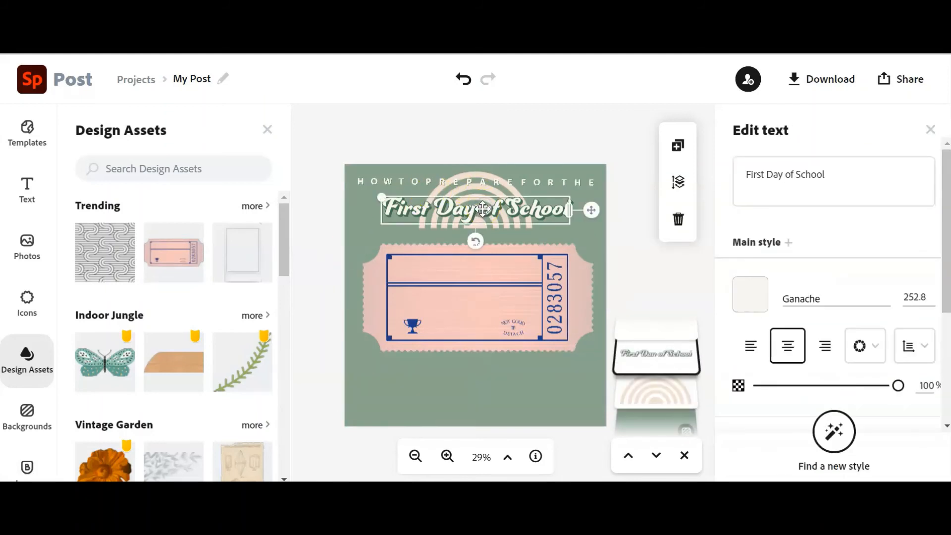
pyautogui.moveTo(483, 211); pyautogui.dragTo(480, 267)
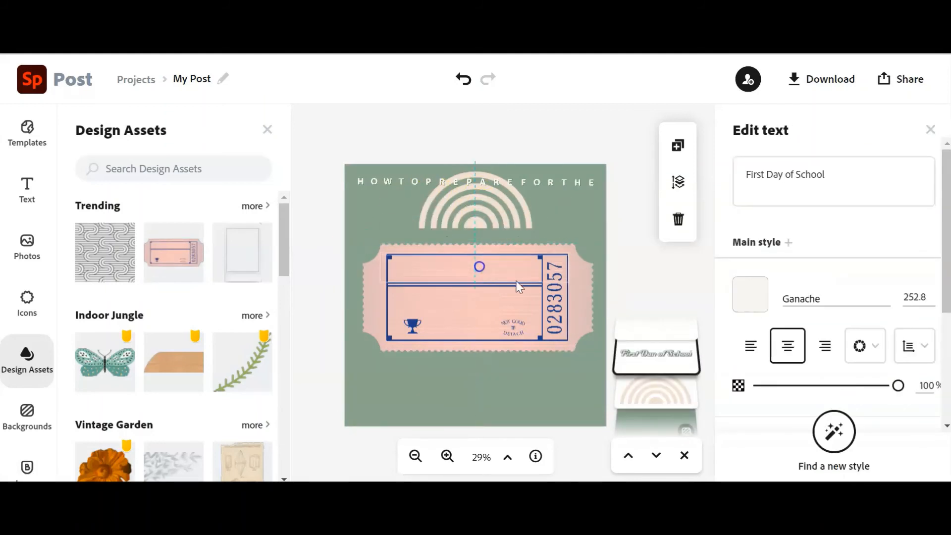
pyautogui.moveTo(645, 366); pyautogui.dragTo(647, 367)
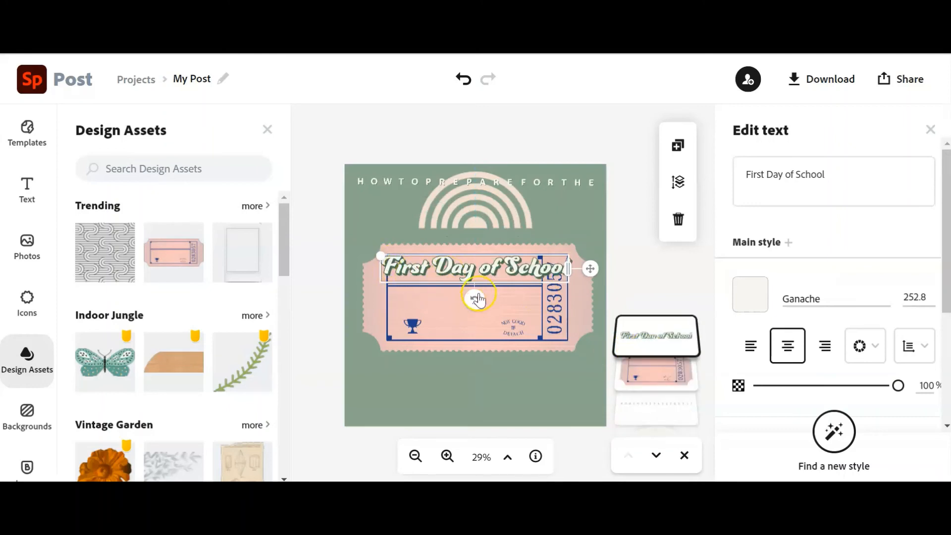
pyautogui.moveTo(478, 299)
pyautogui.mouseDown()
pyautogui.moveTo(481, 279)
pyautogui.moveTo(482, 295)
pyautogui.mouseUp()
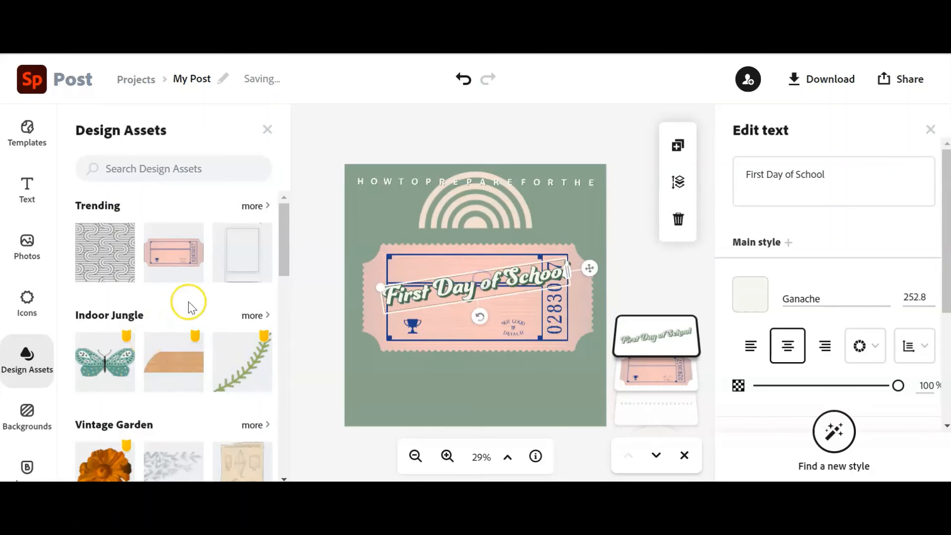
# Browse the design assets down to the Illustrations, Brushes and Frames categories and check the premium-marked flower illustration
pyautogui.moveTo(284, 251); pyautogui.dragTo(274, 369)
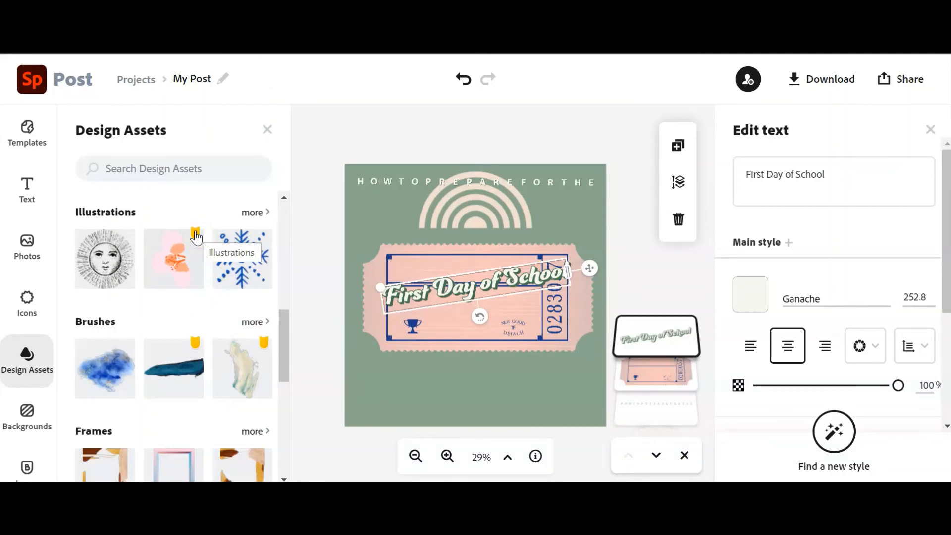
pyautogui.click(198, 236)
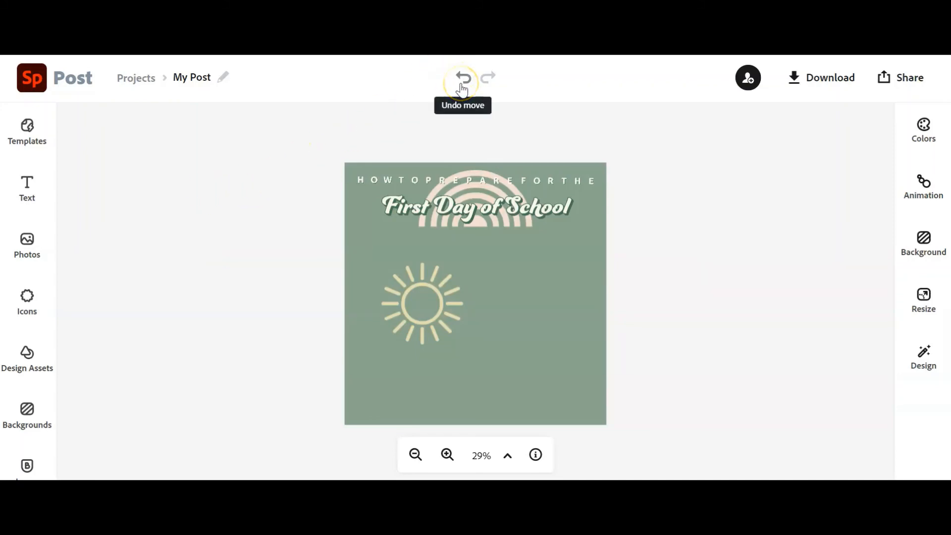
pyautogui.click(490, 78)
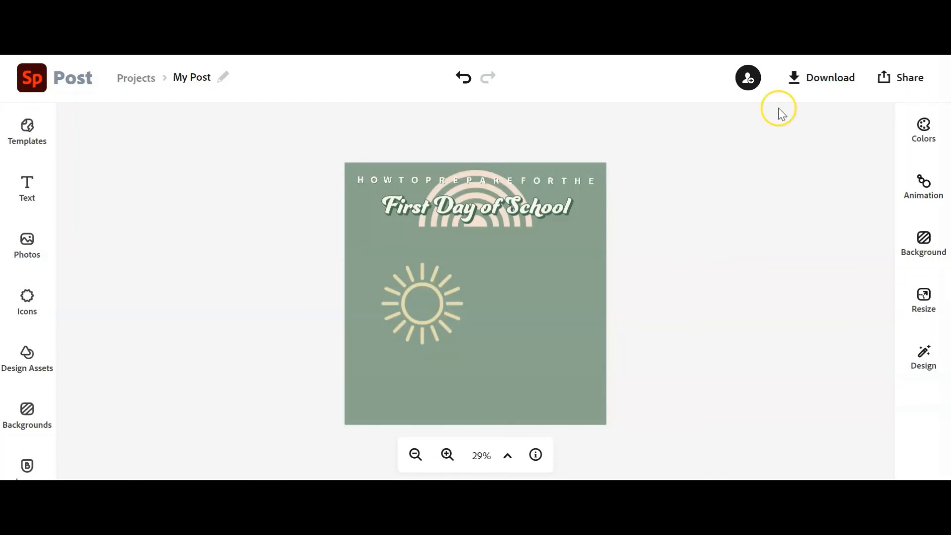
# Create a share link for the post from the additional sharing options, and close the sharing dialog
pyautogui.click(900, 78)
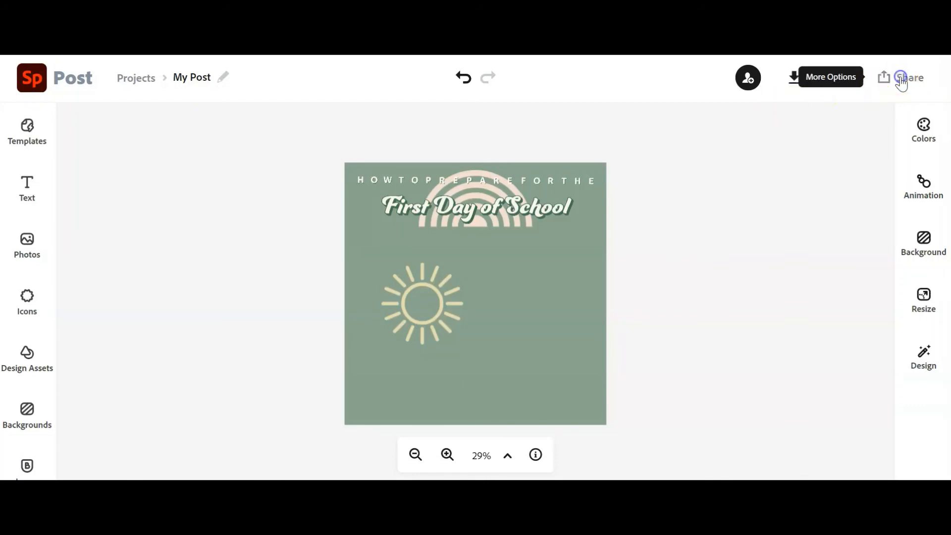
pyautogui.click(813, 112)
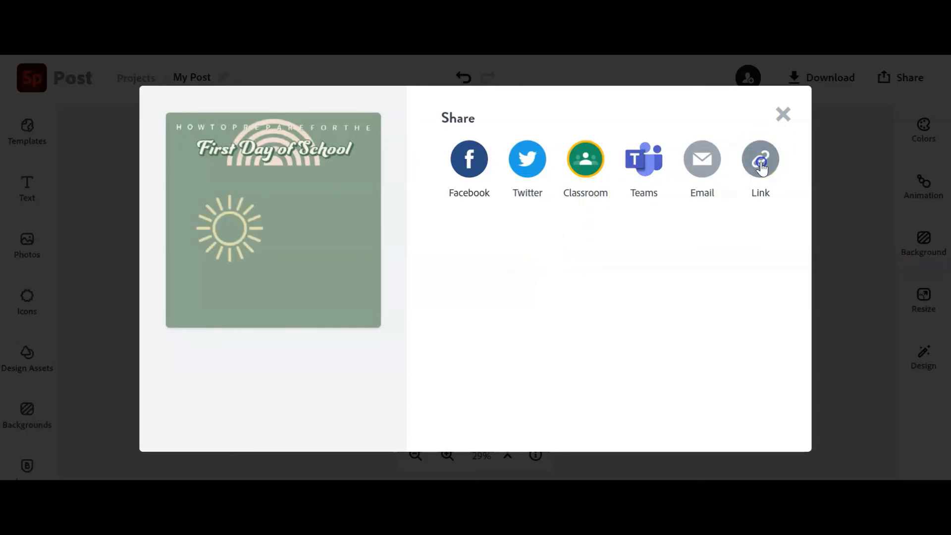
pyautogui.click(760, 163)
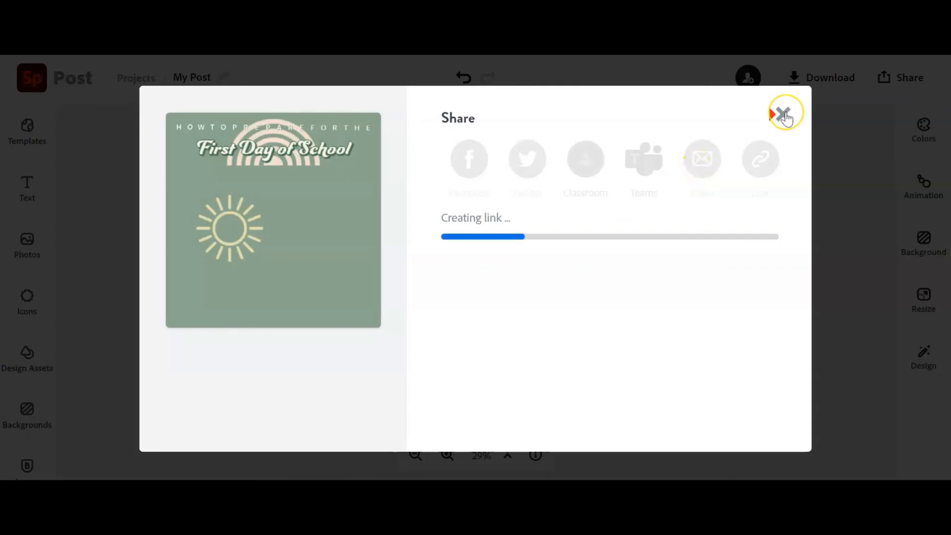
pyautogui.click(782, 119)
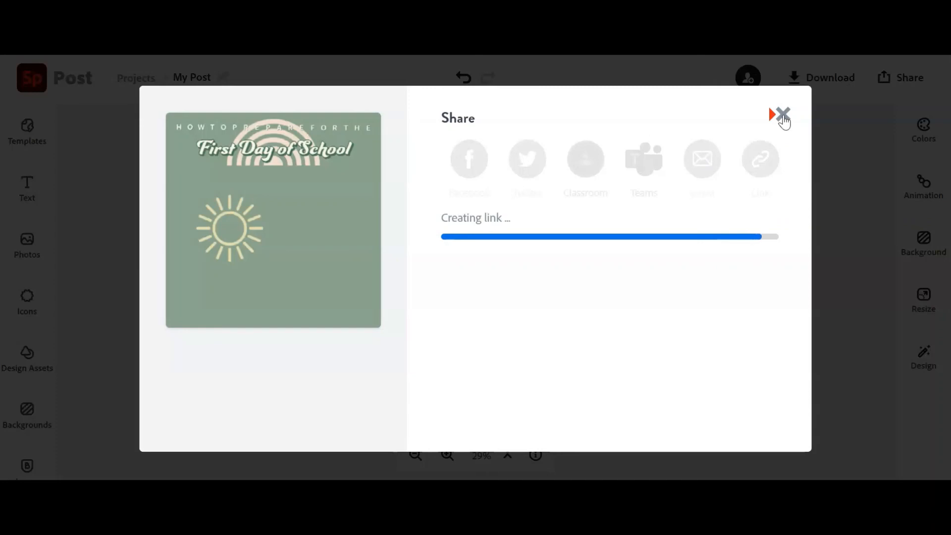
pyautogui.click(783, 118)
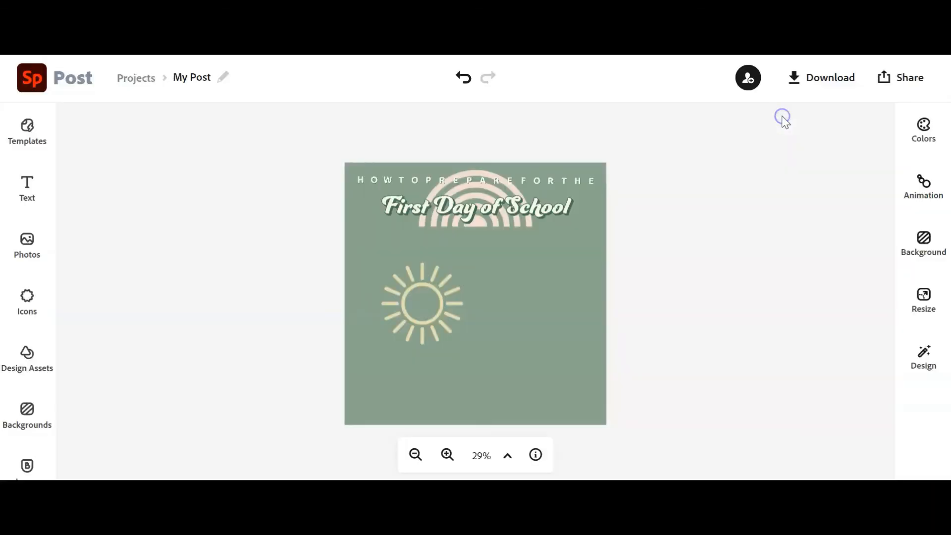
# Download the post as a PNG with the solid color background
pyautogui.click(808, 83)
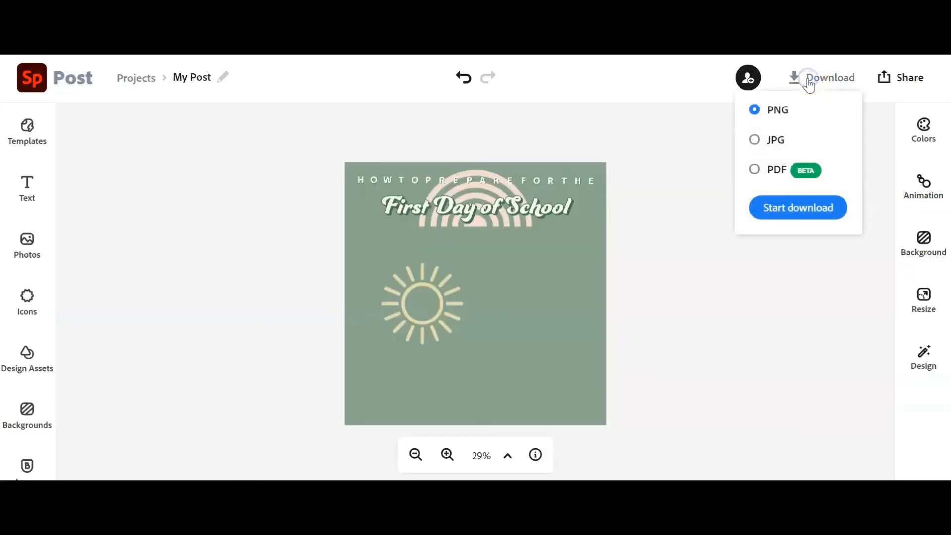
pyautogui.click(770, 113)
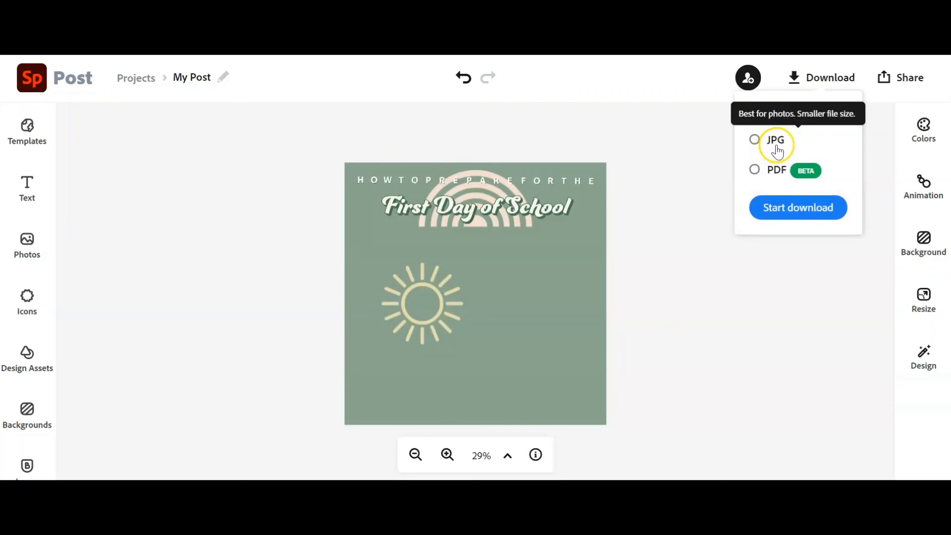
pyautogui.click(784, 223)
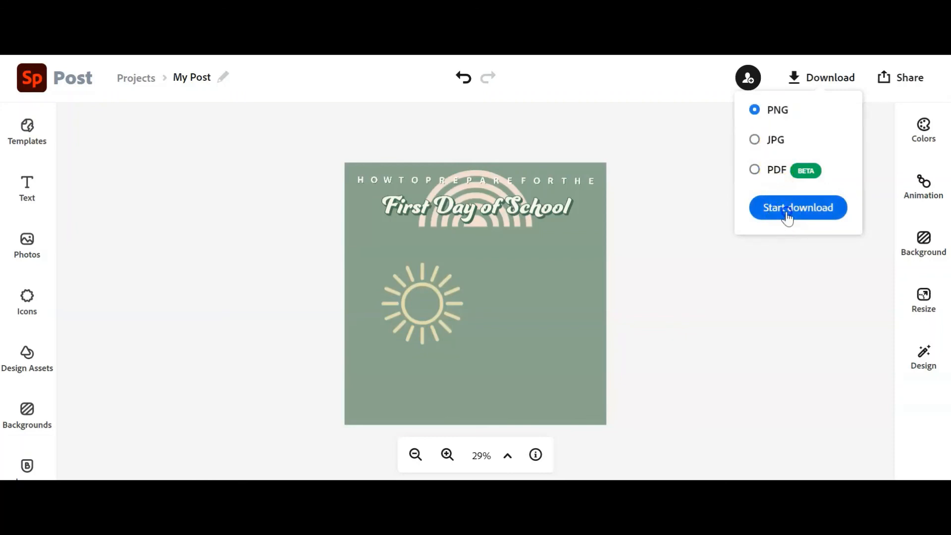
pyautogui.click(464, 306)
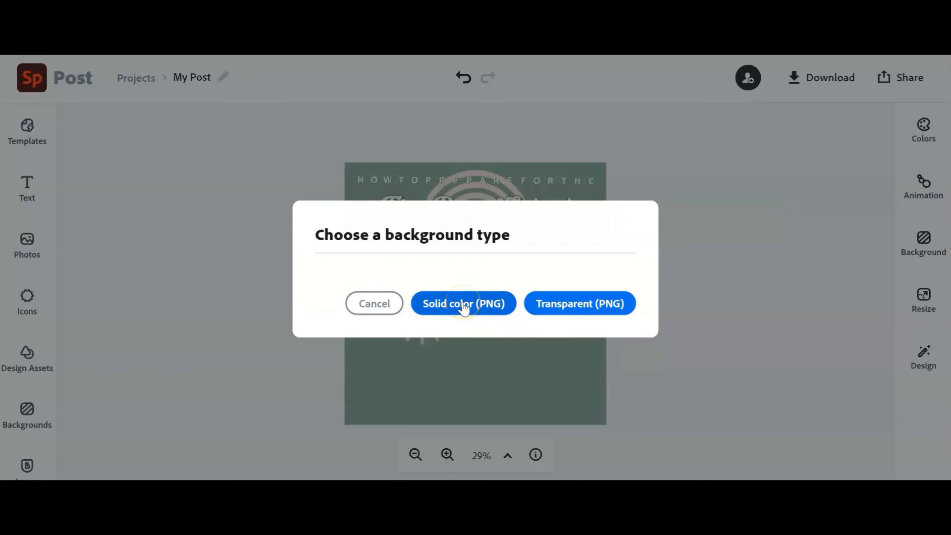